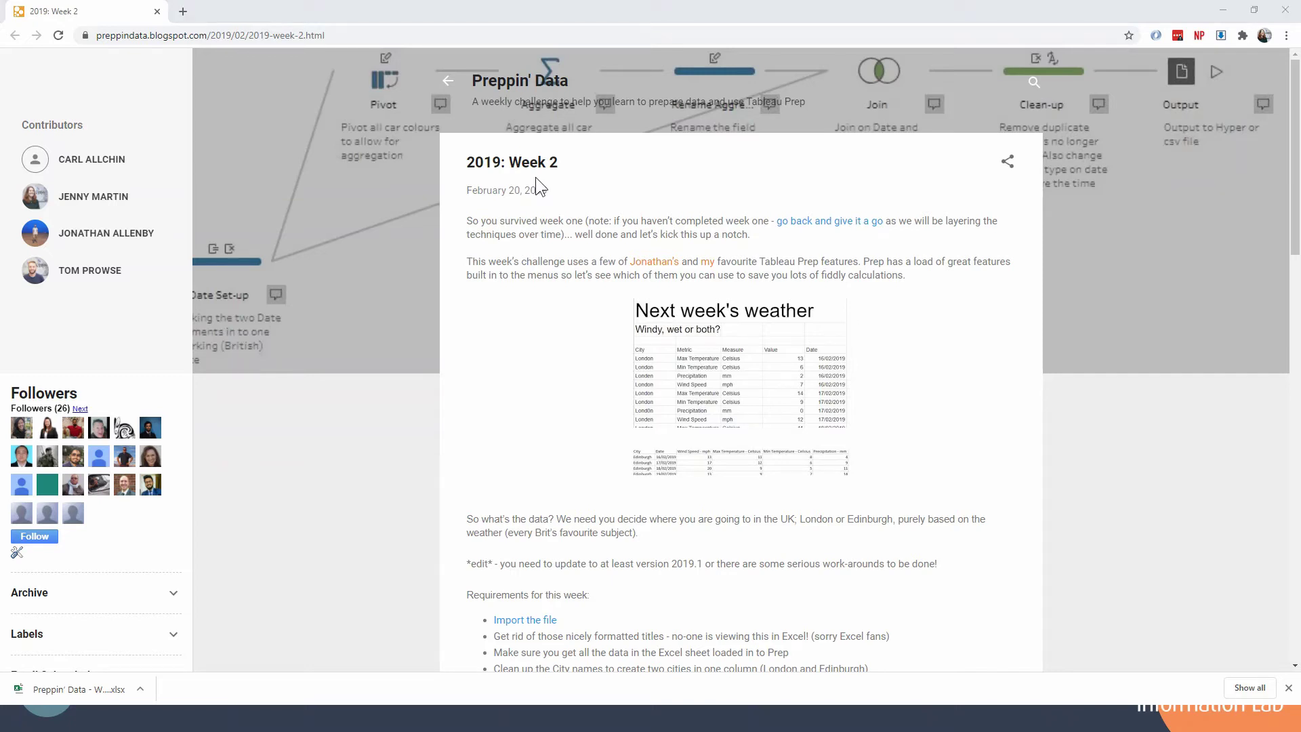
Step: Switch to Tableau Prep Builder and group the City values 3d!nburgh, Ed!nburgh, Ed1nburgh, Edenburgh, Edinborgh and Edinburgh in the Clean 1 step
key("alt+Tab")
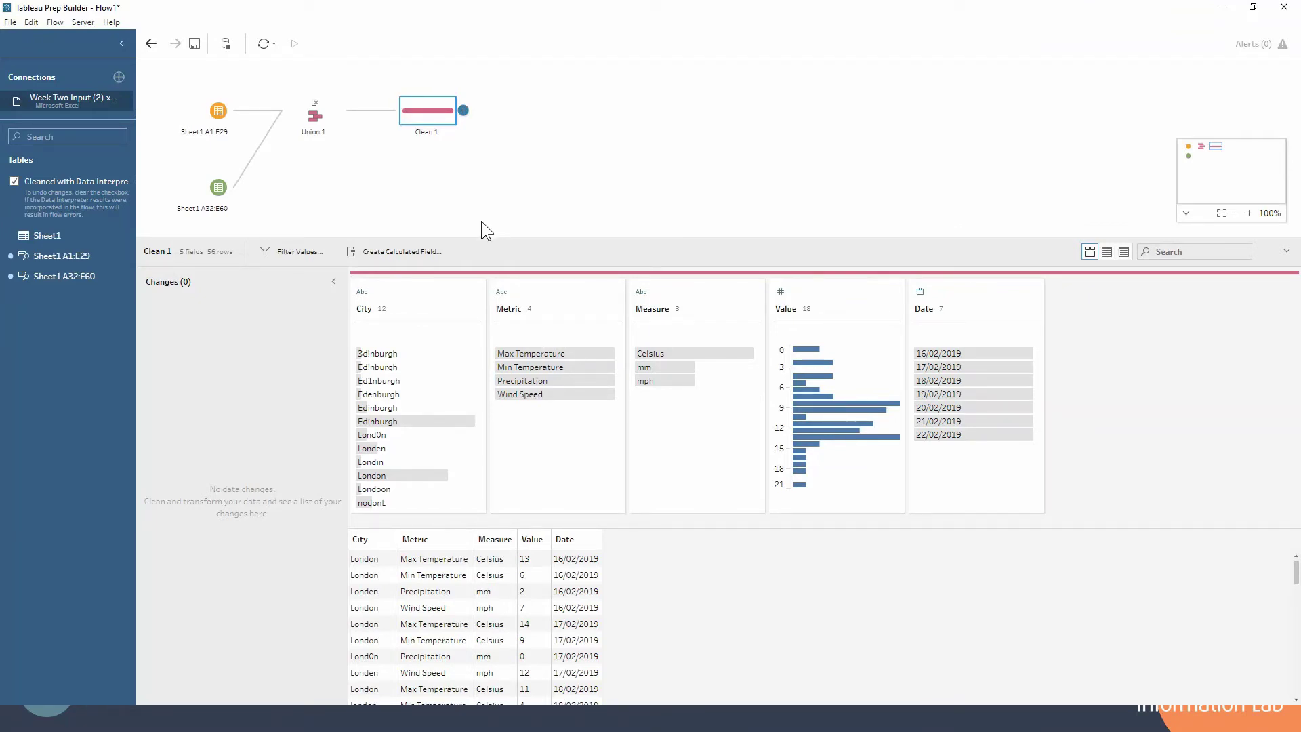
left_click(377, 354)
left_click(377, 366, "ctrl")
left_click(378, 380, "ctrl")
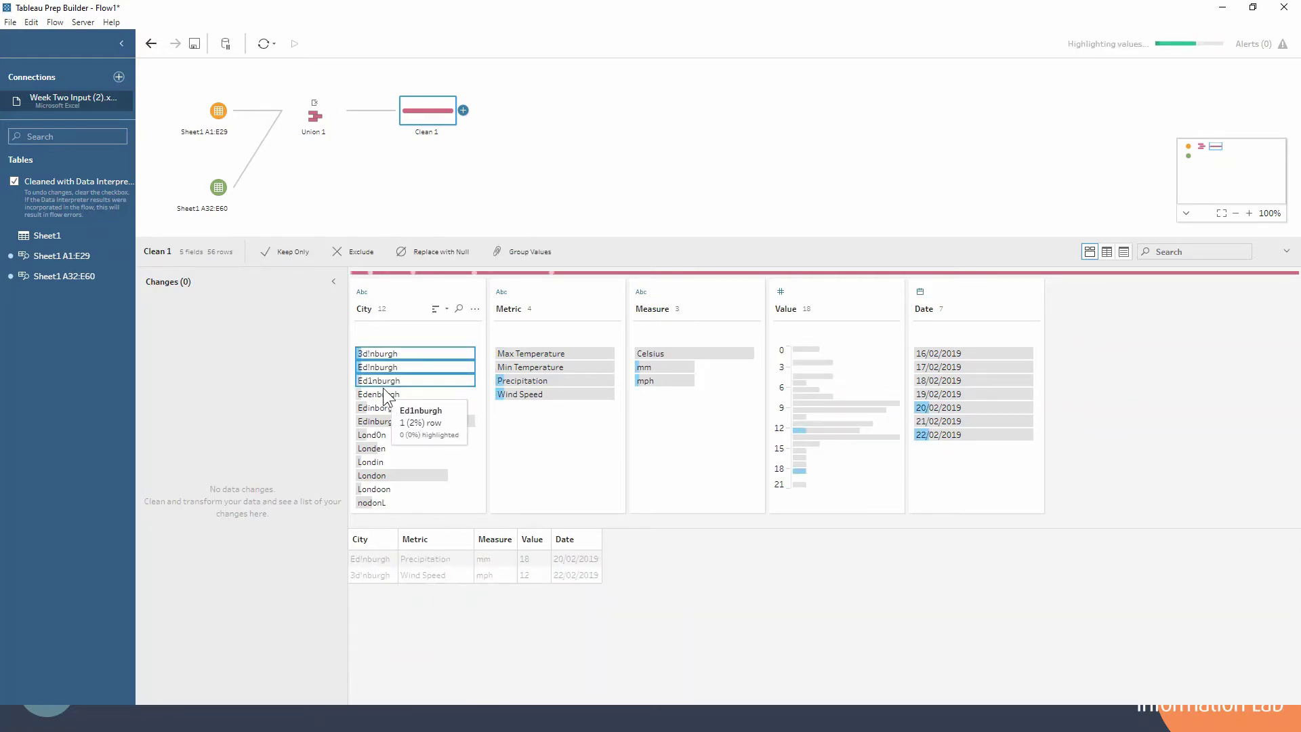
left_click(379, 393, "ctrl")
left_click(383, 407, "ctrl")
left_click(384, 418, "ctrl")
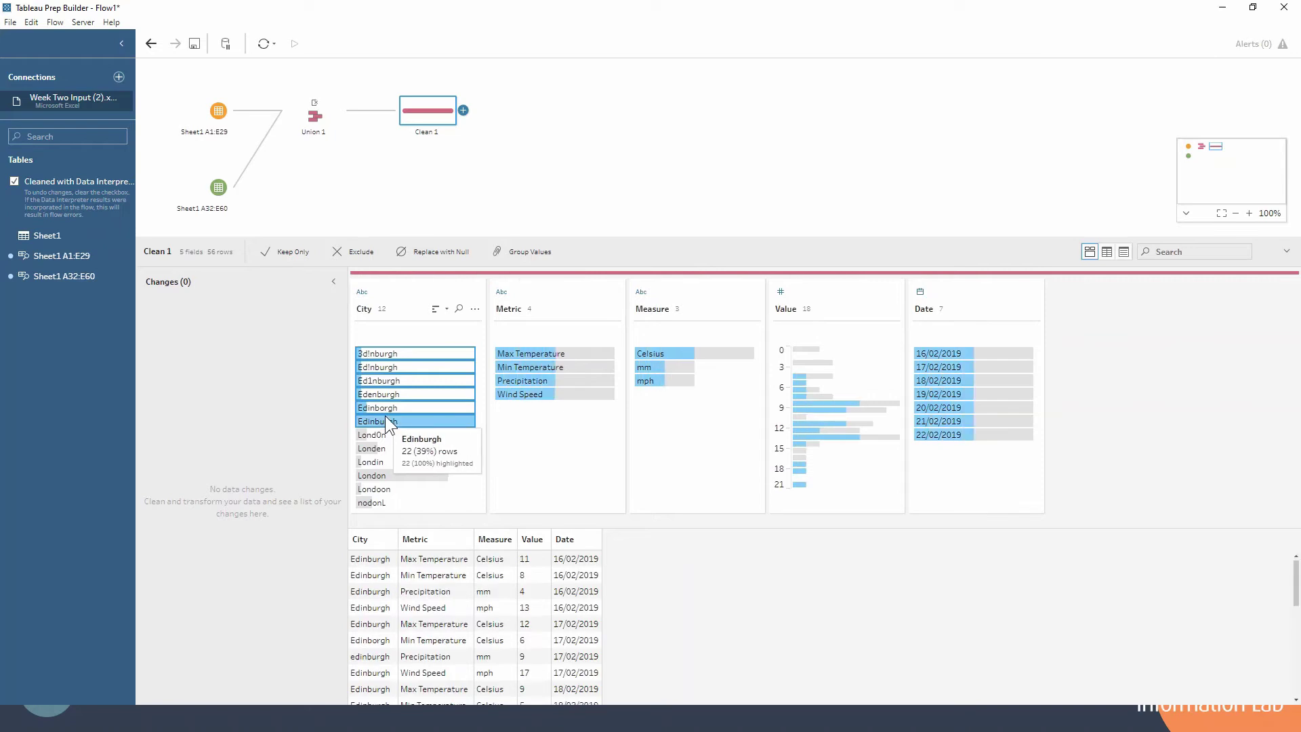
left_click(531, 263)
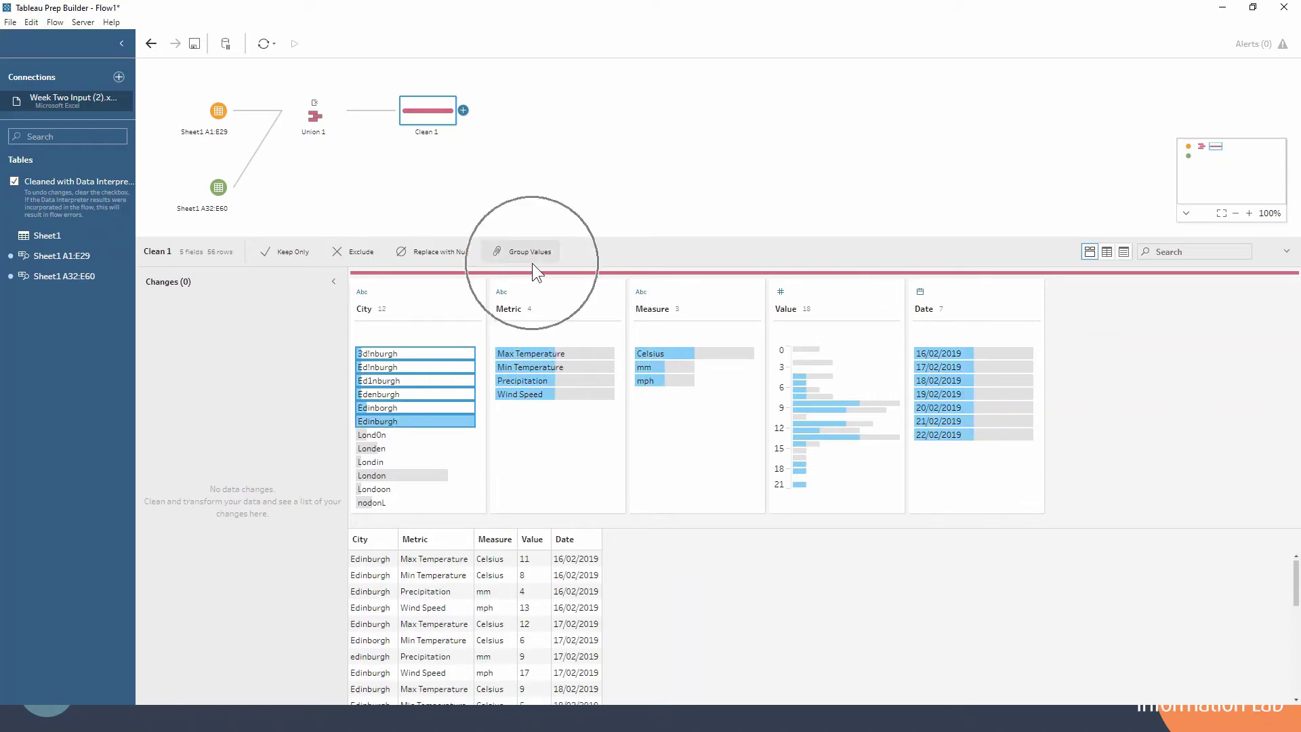
right_click(418, 371)
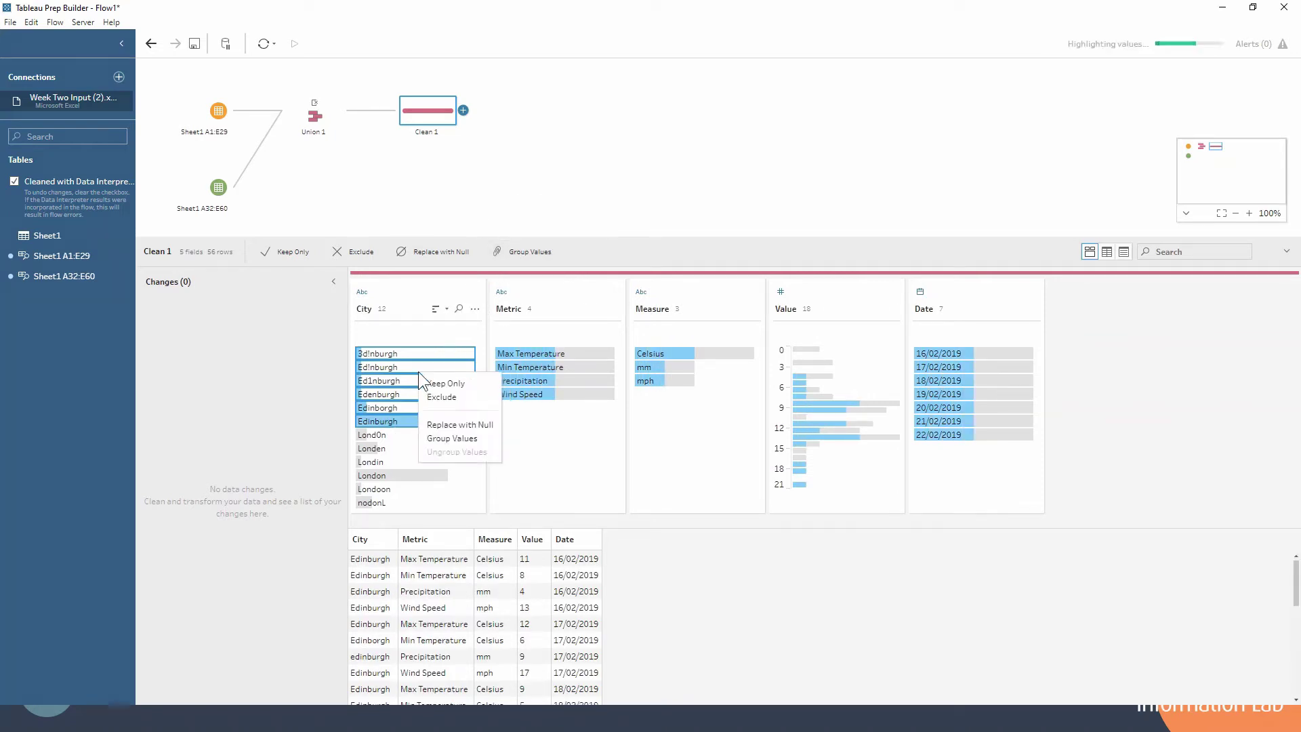
left_click(446, 431)
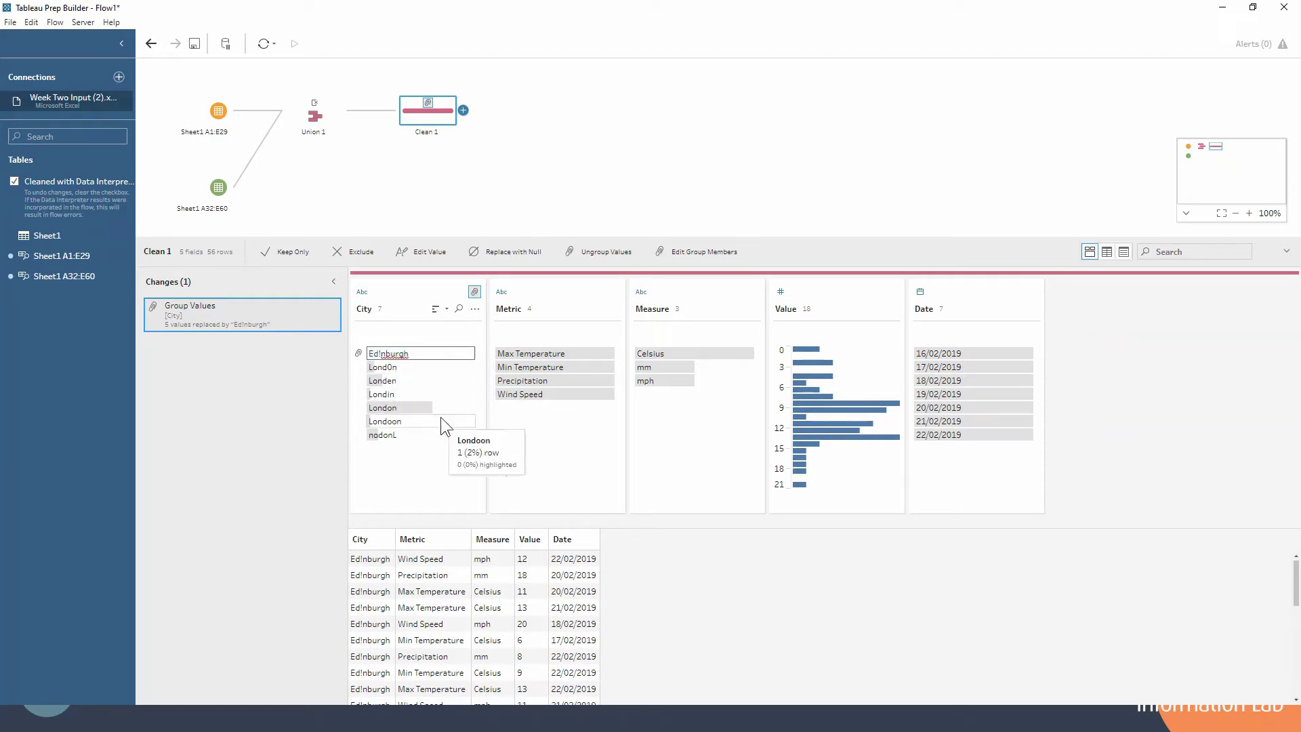
Step: Correct the grouped city name to Edinburgh, and remove the Group Values change from the Clean 1 step
key("BackSpace")
type("i")
key("Return")
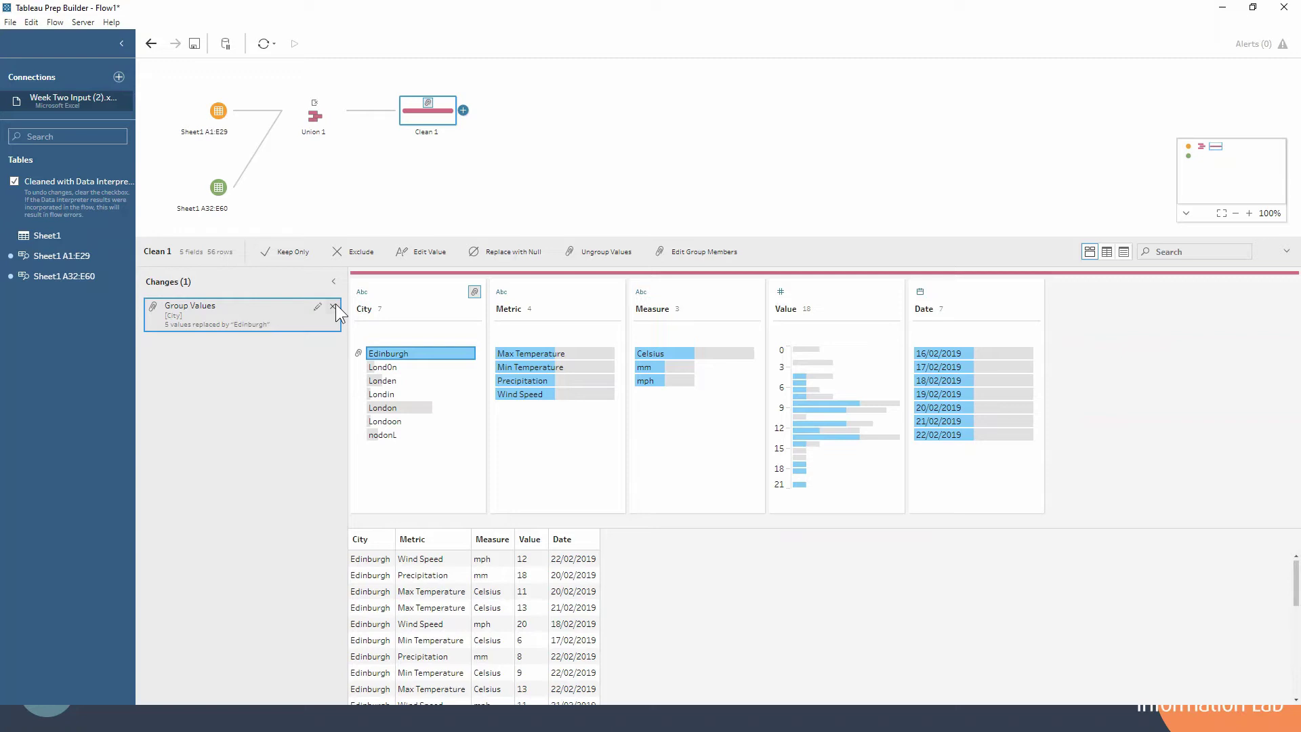
left_click(334, 307)
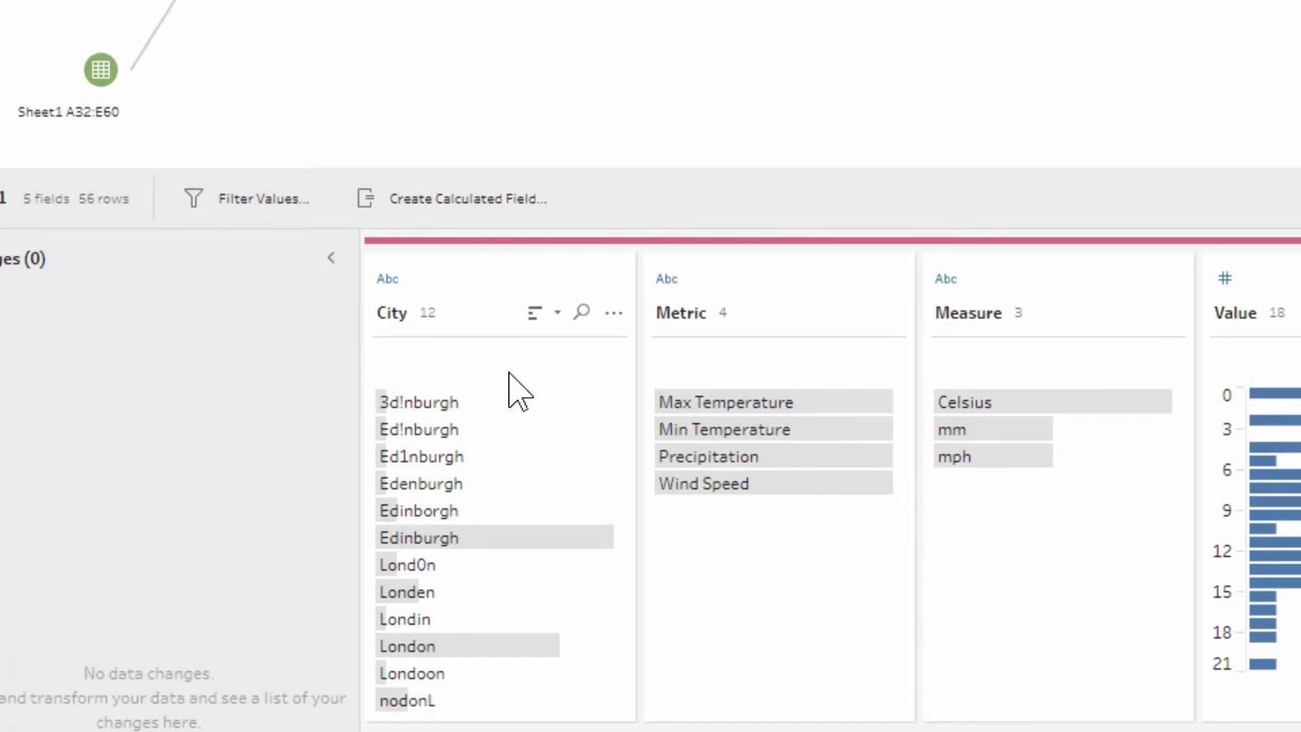
Step: Use Manual Selection grouping on the City field to combine all six Edinburgh spellings, from 3d!nburgh to Edinburgh, into one group
left_click(614, 314)
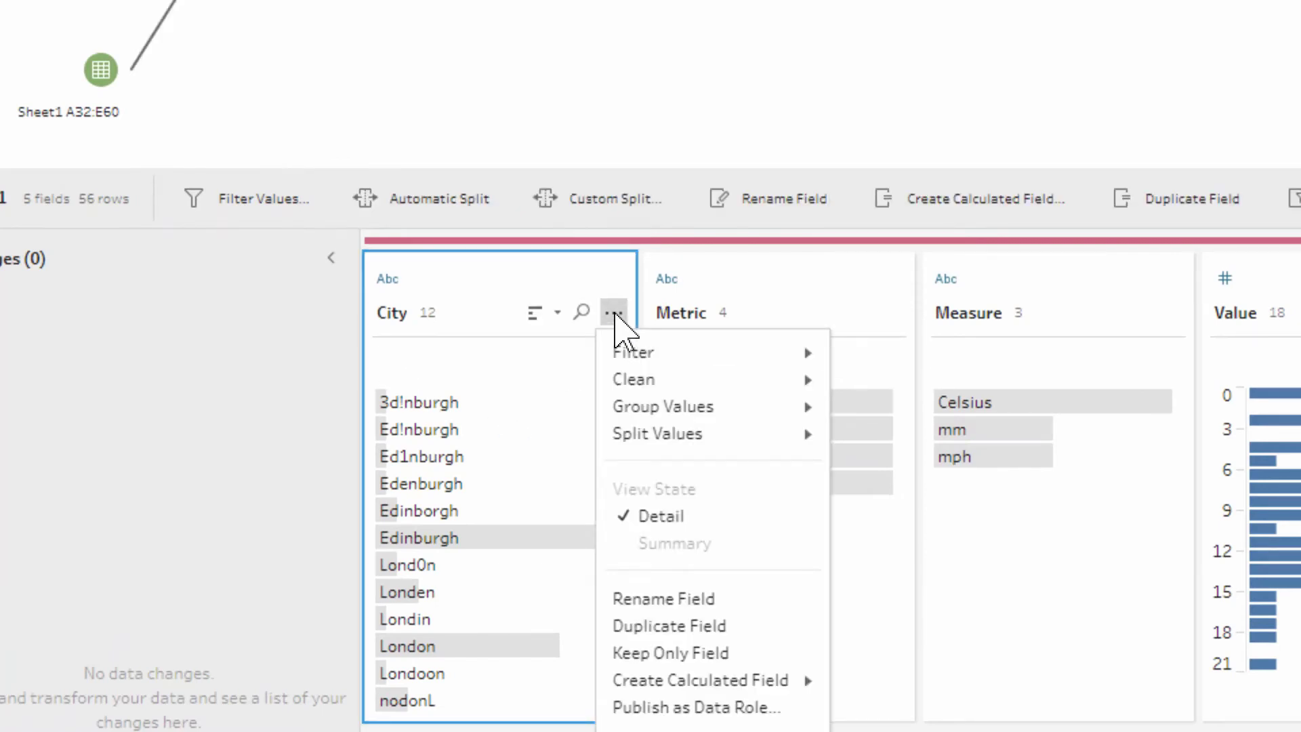
mouse_move(647, 407)
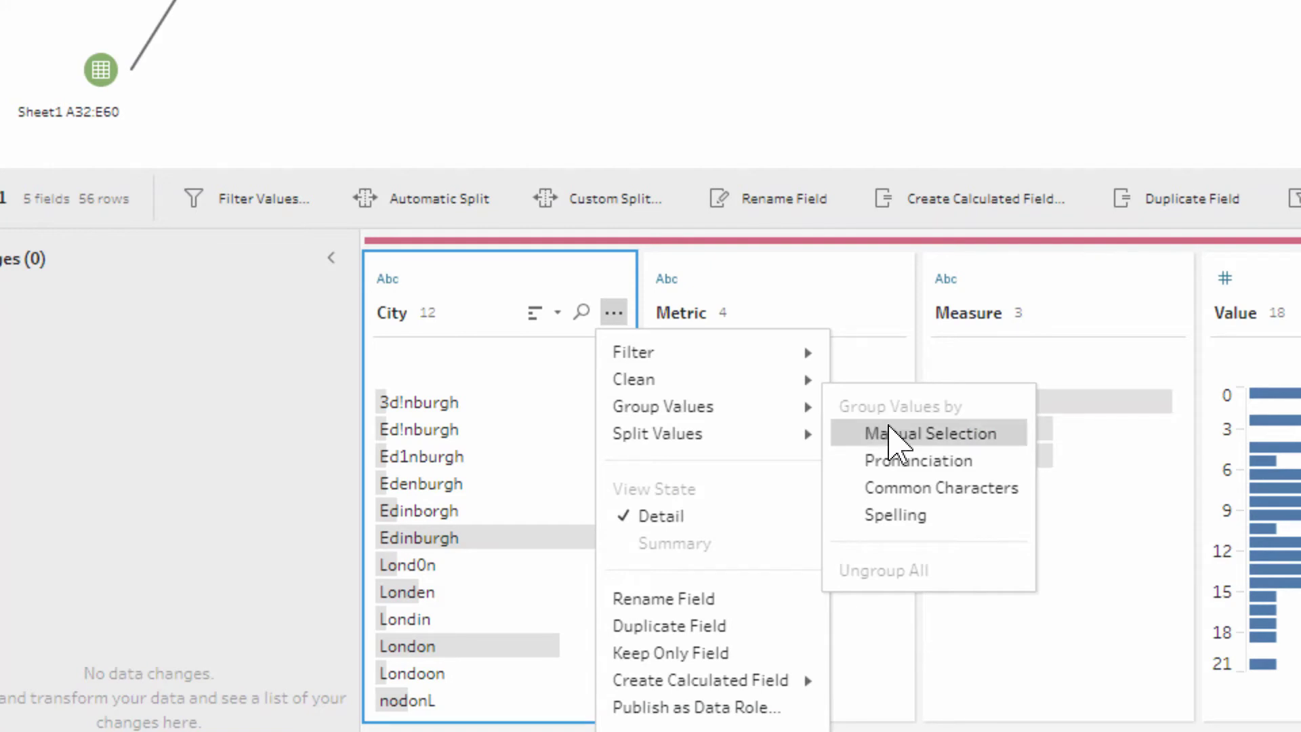
left_click(893, 439)
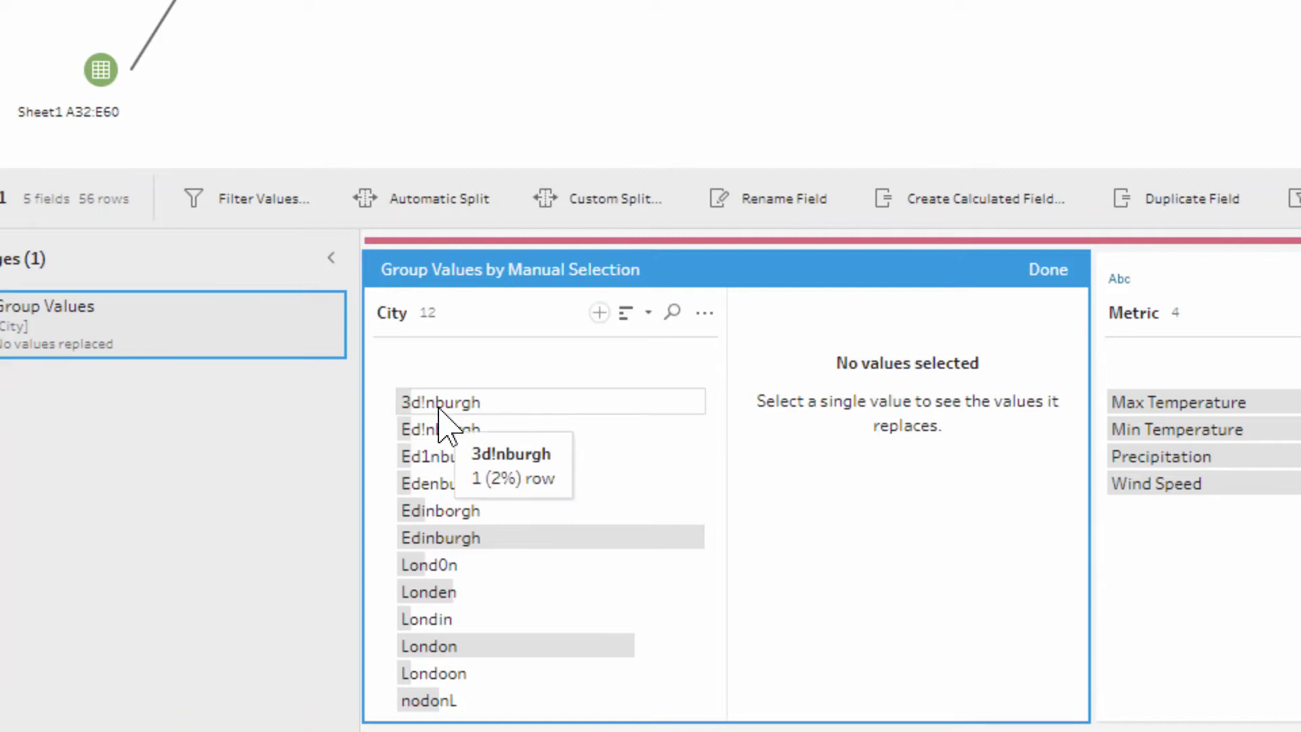
left_click(522, 404)
left_click(444, 431, "ctrl")
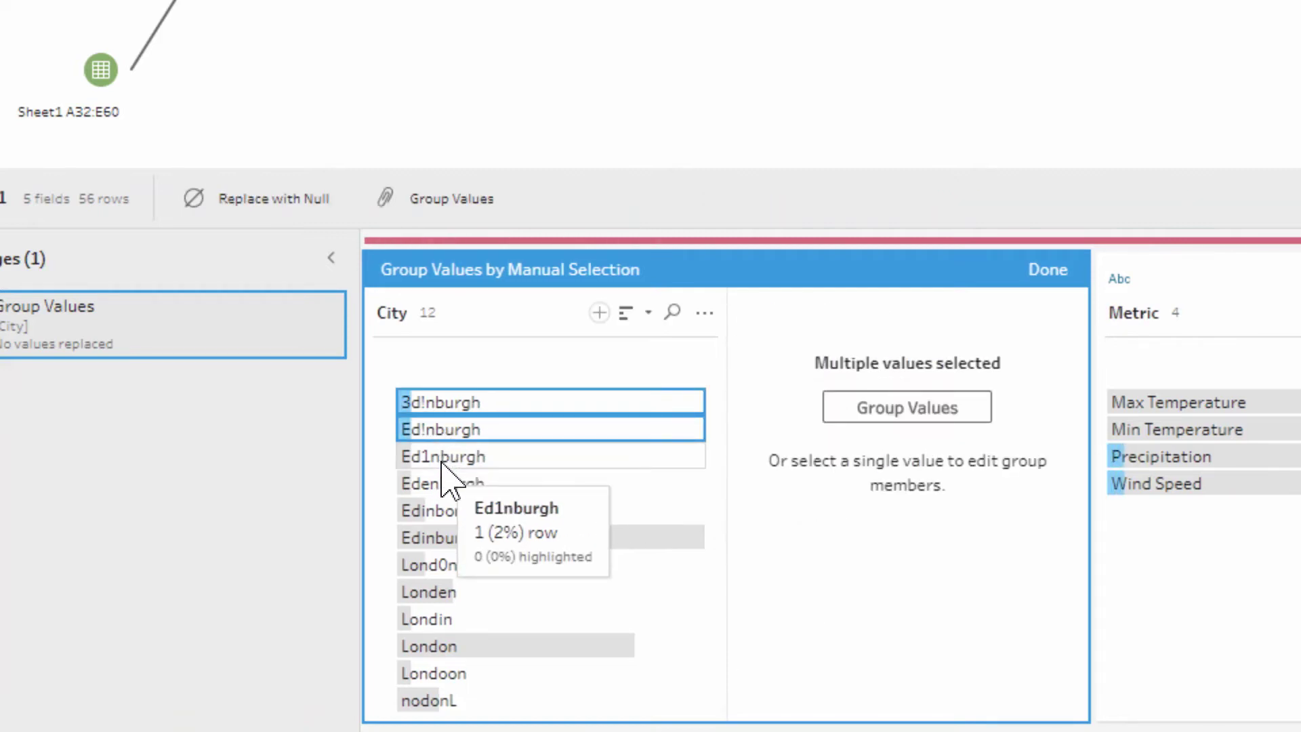
left_click(444, 456, "ctrl")
left_click(444, 483, "ctrl")
left_click(447, 510, "ctrl")
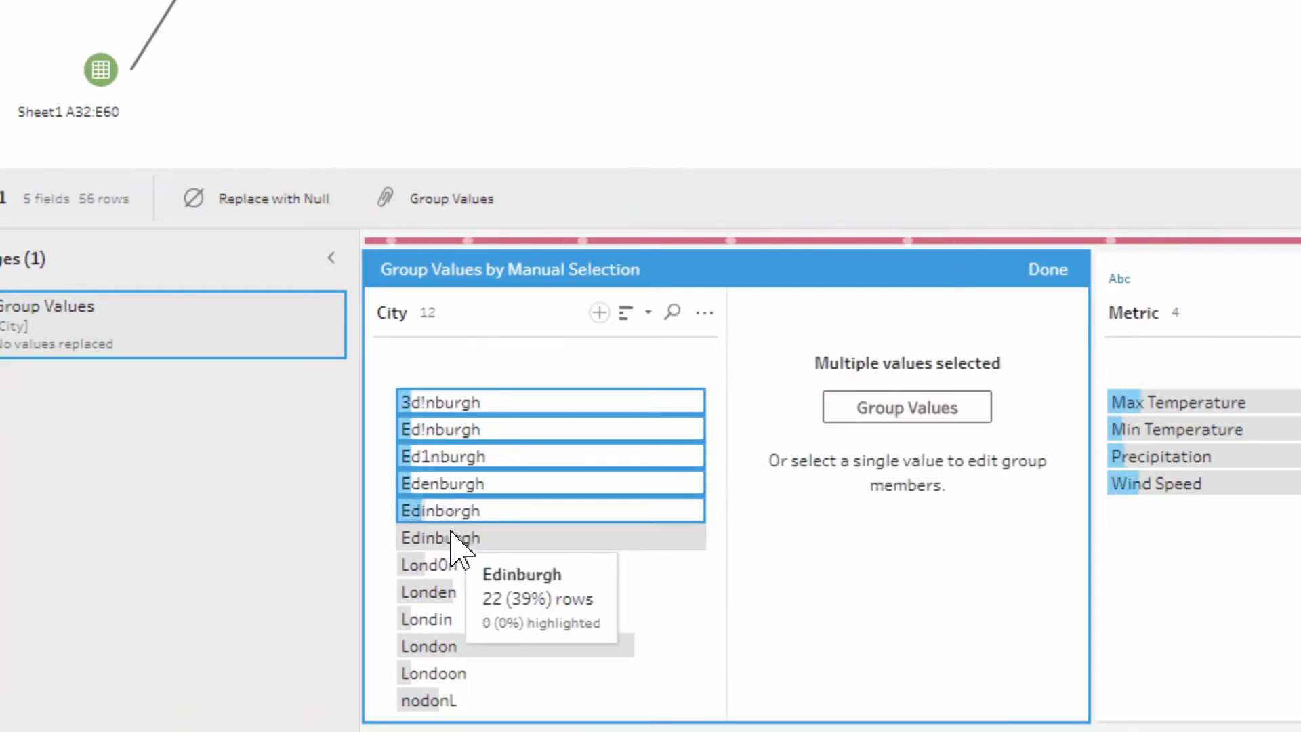
left_click(453, 538, "ctrl")
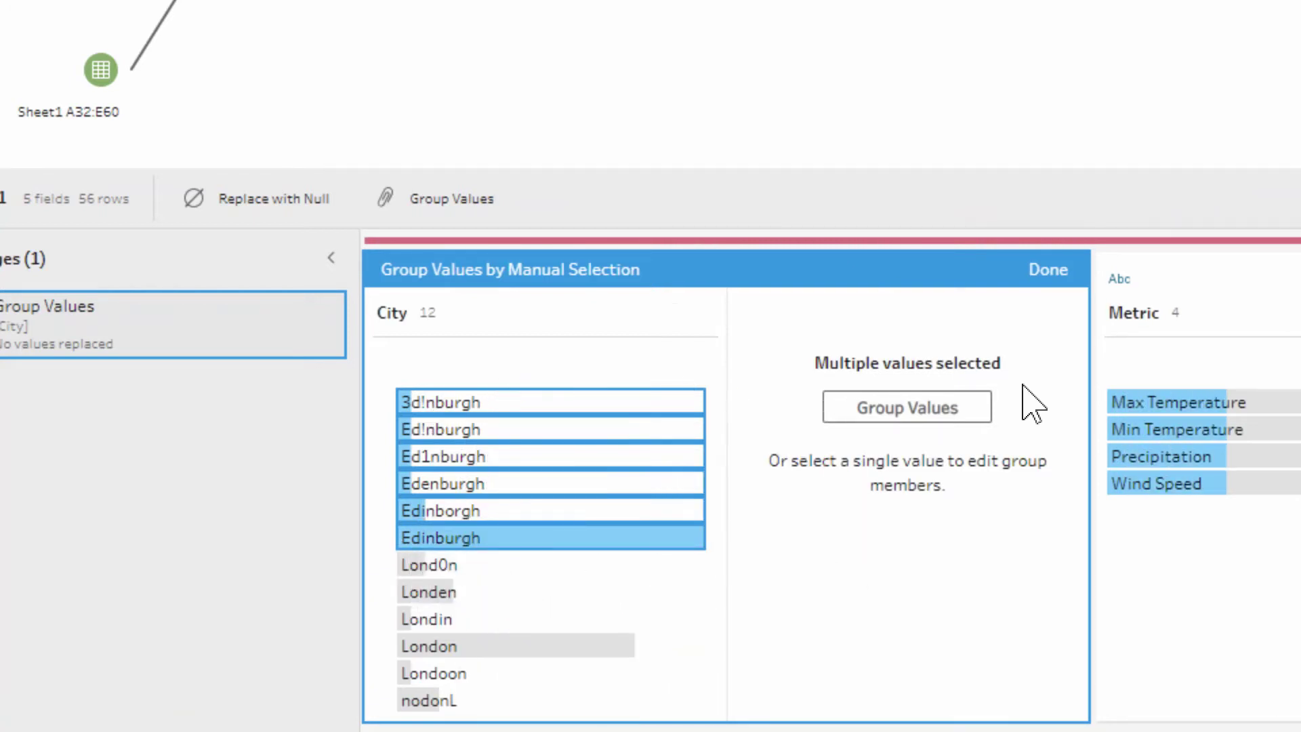
left_click(977, 413)
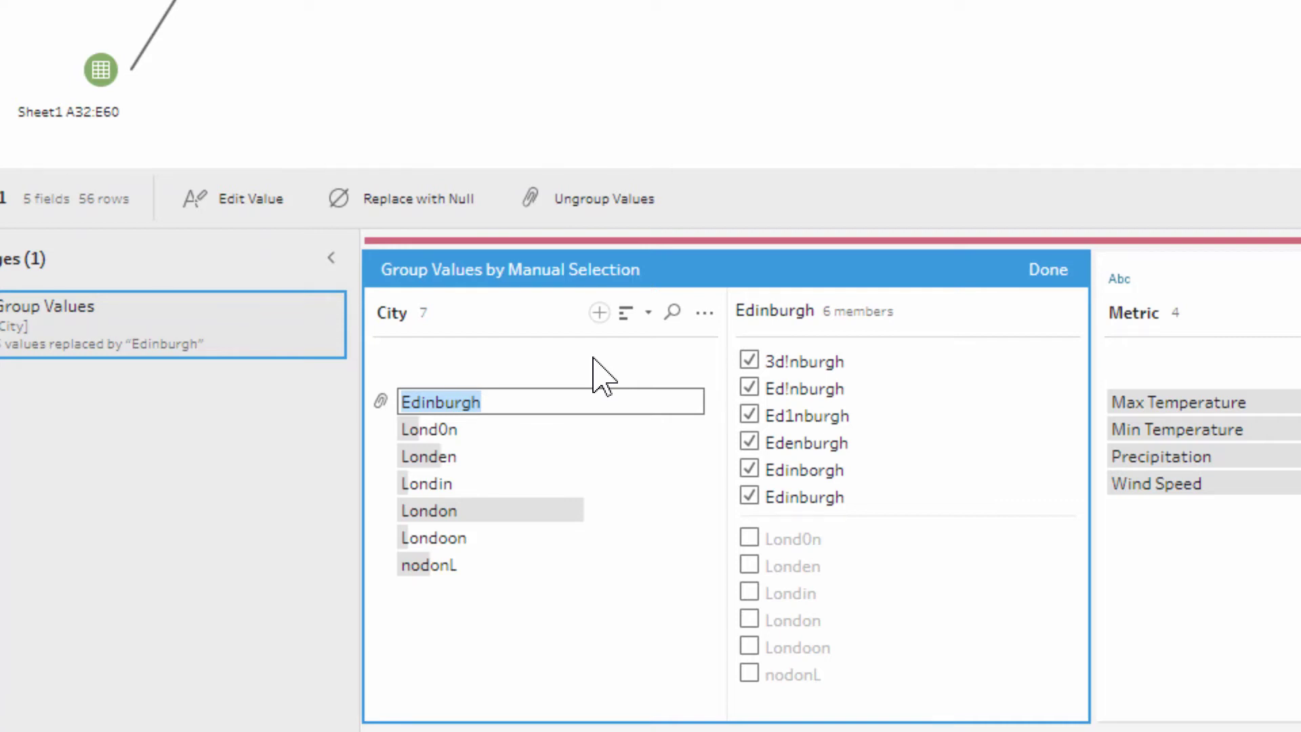
Step: Review the members of the Edinburgh group, and discard the finished manual grouping change
left_click(474, 373)
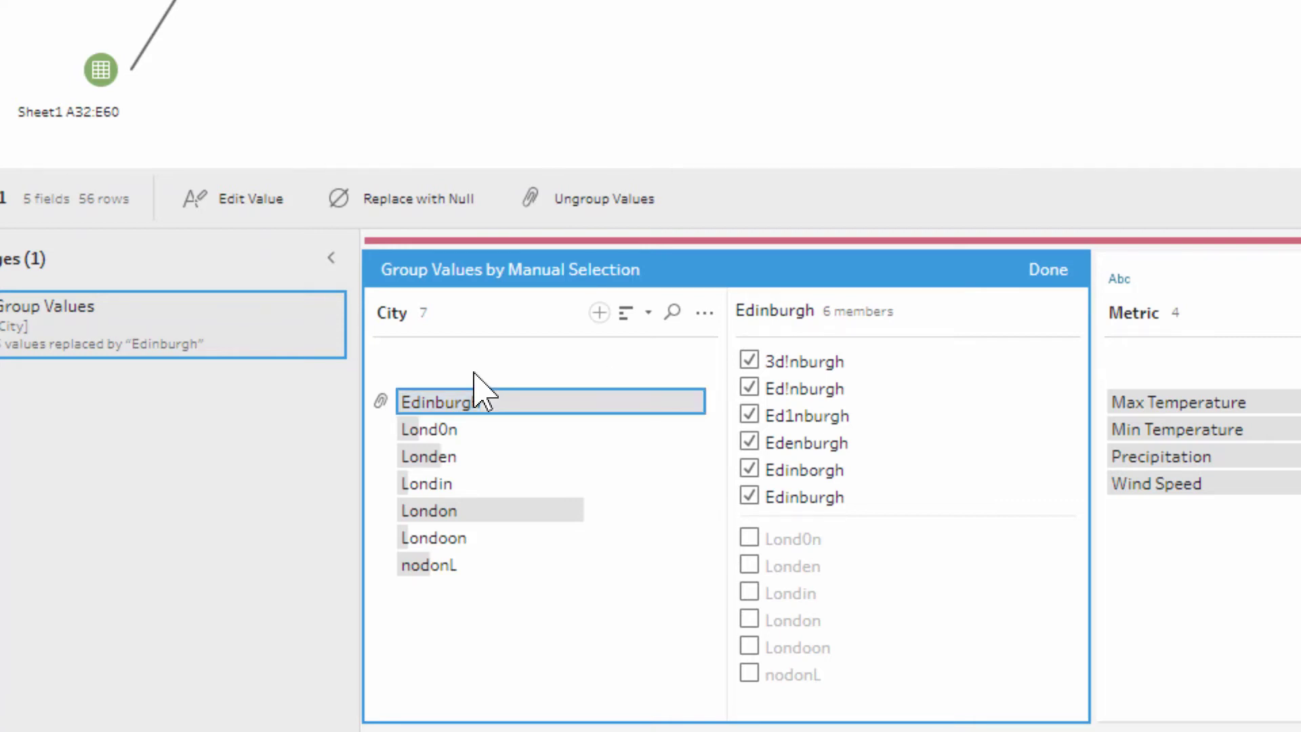
left_click(558, 404)
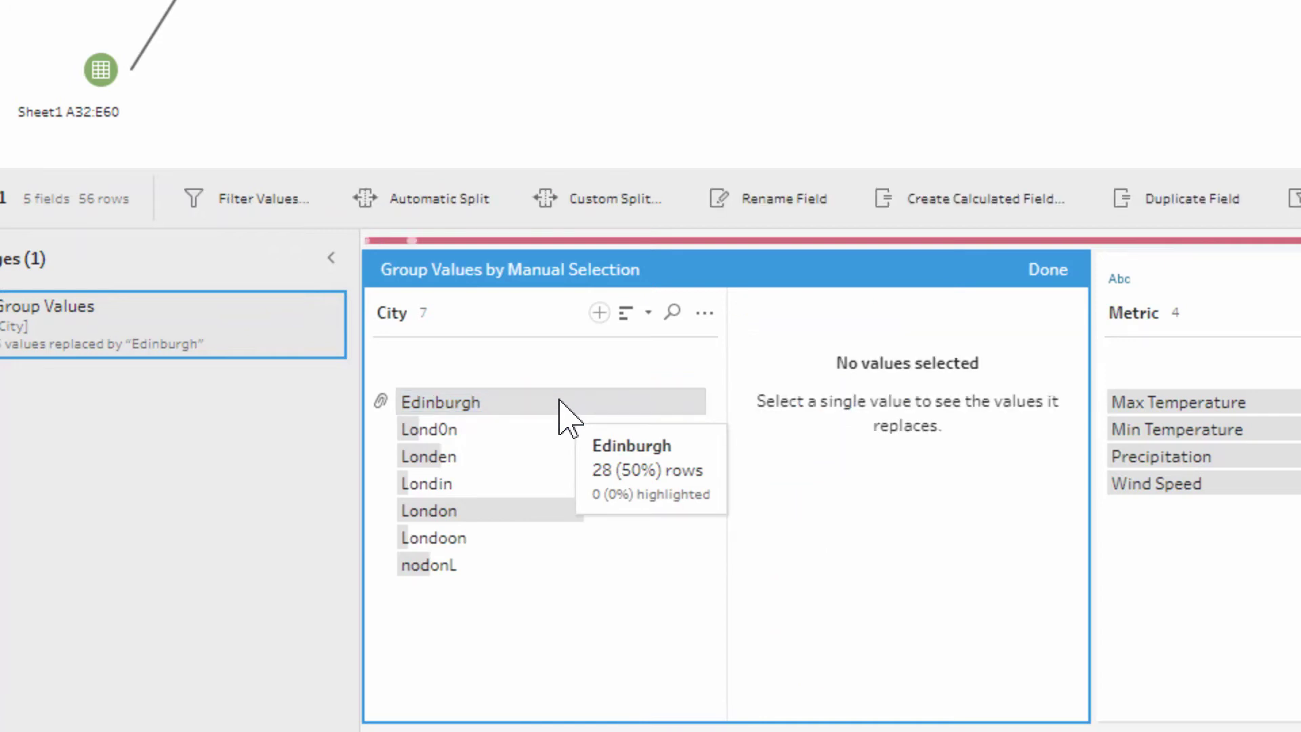
left_click(481, 405)
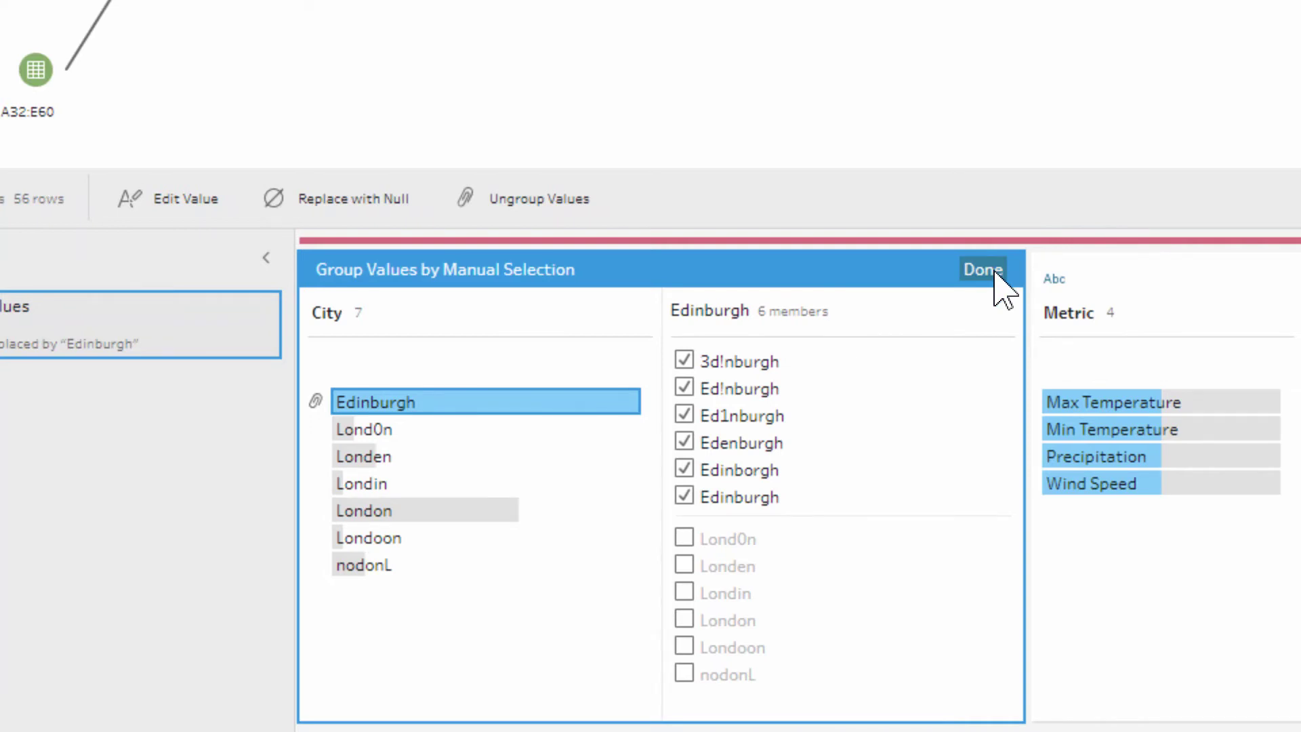
left_click(993, 271)
left_click(263, 309)
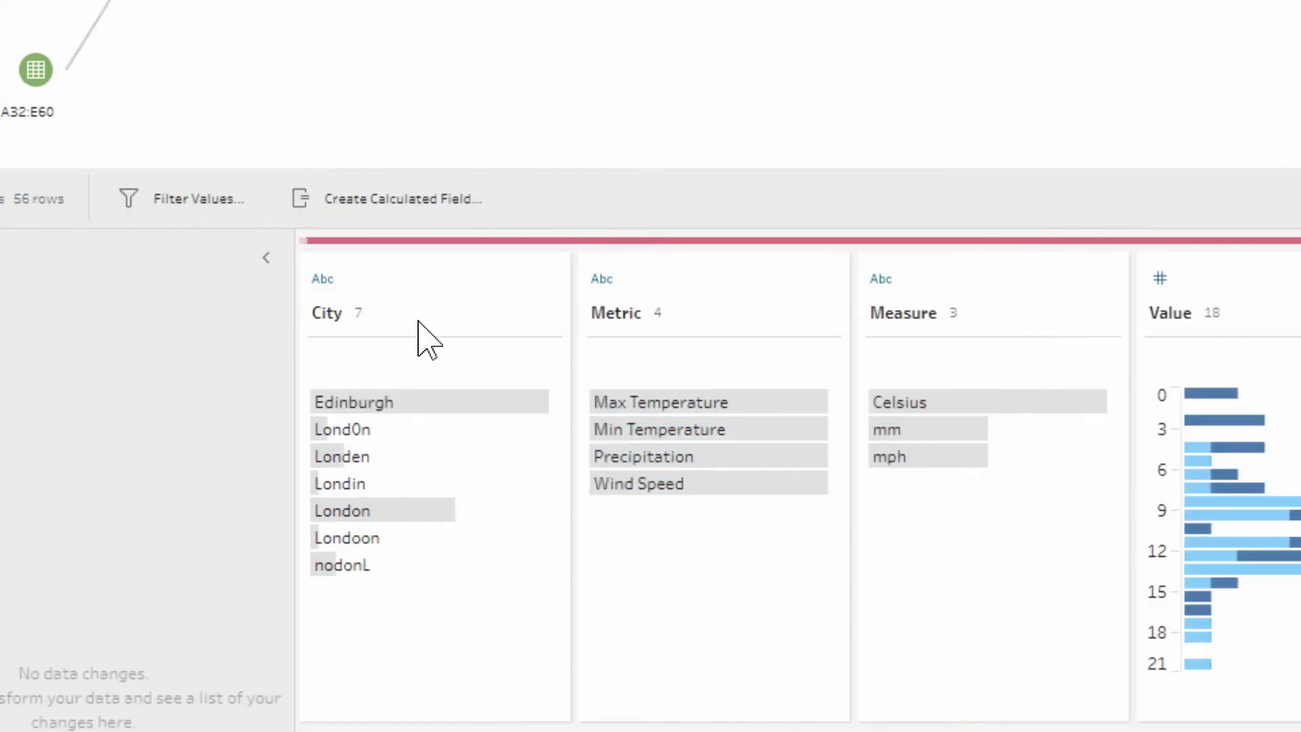
Step: Group the City values by Pronunciation, inspect the Edinburgh group, and set the Grouping level to its maximum
left_click(550, 313)
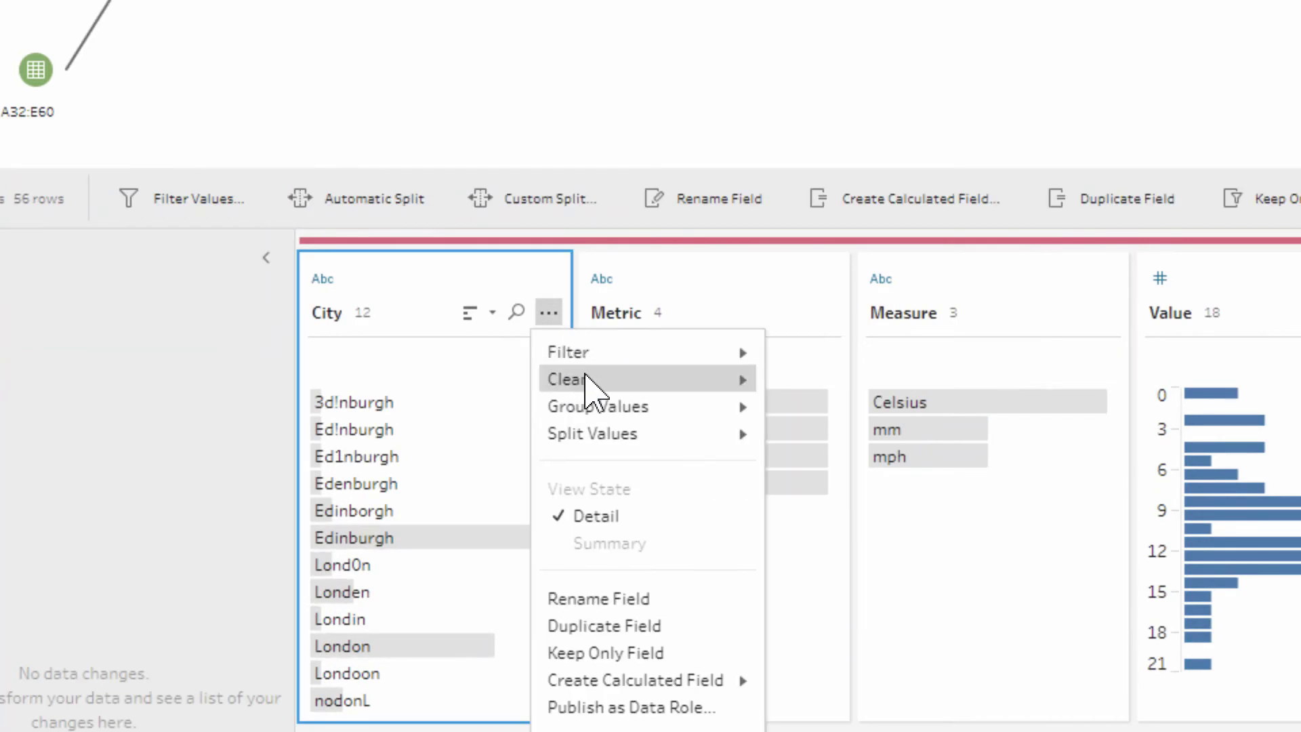
mouse_move(656, 412)
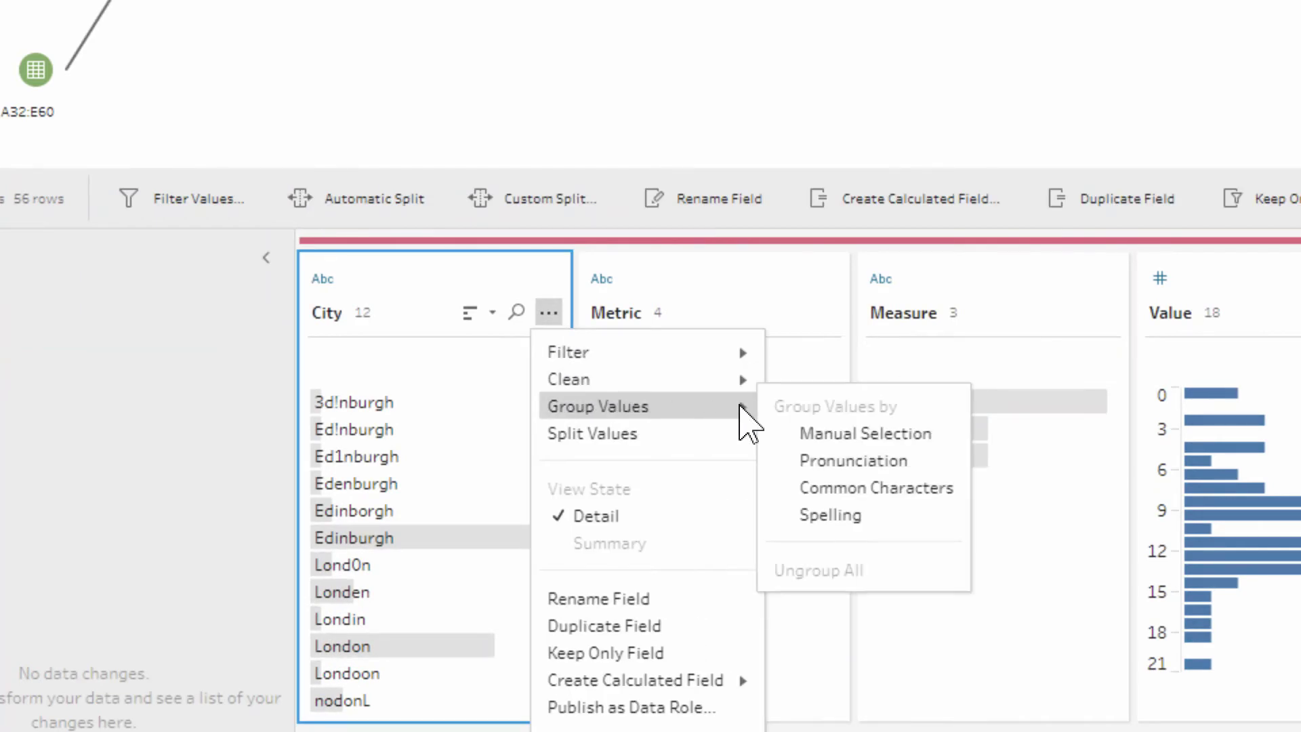
left_click(852, 462)
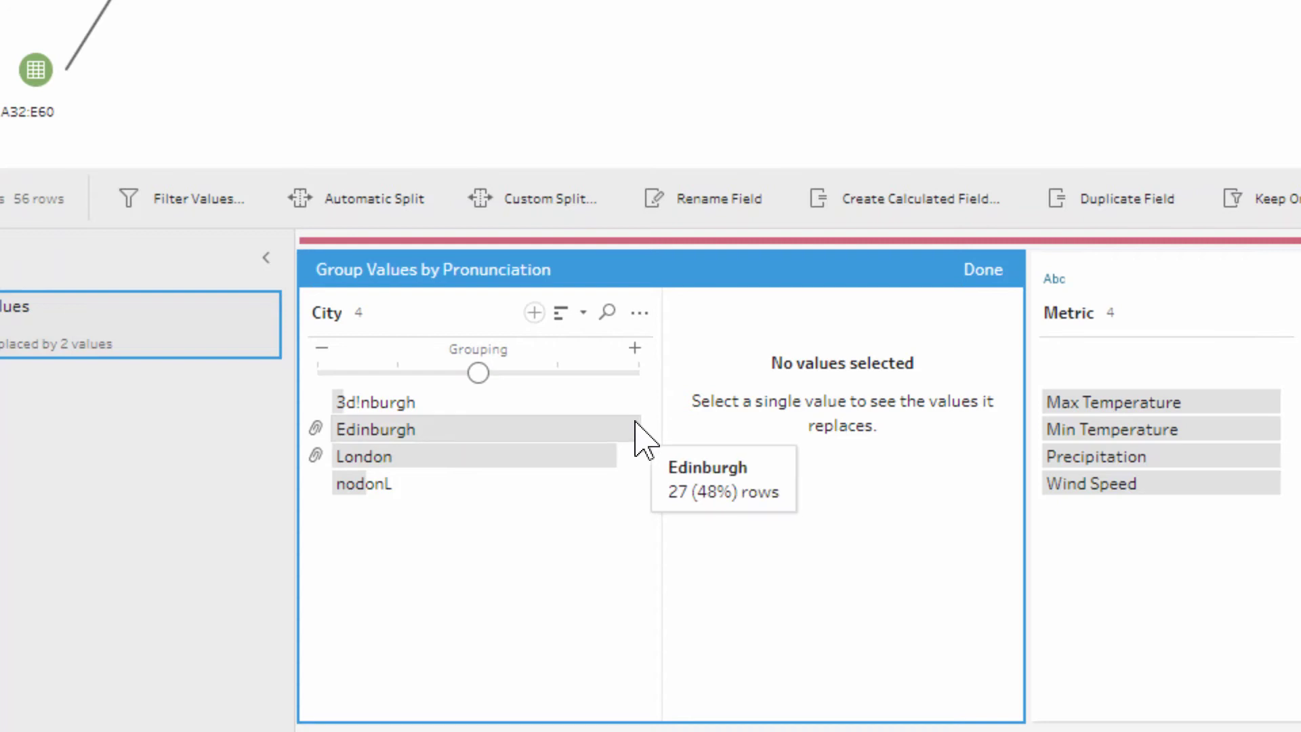
left_click(637, 432)
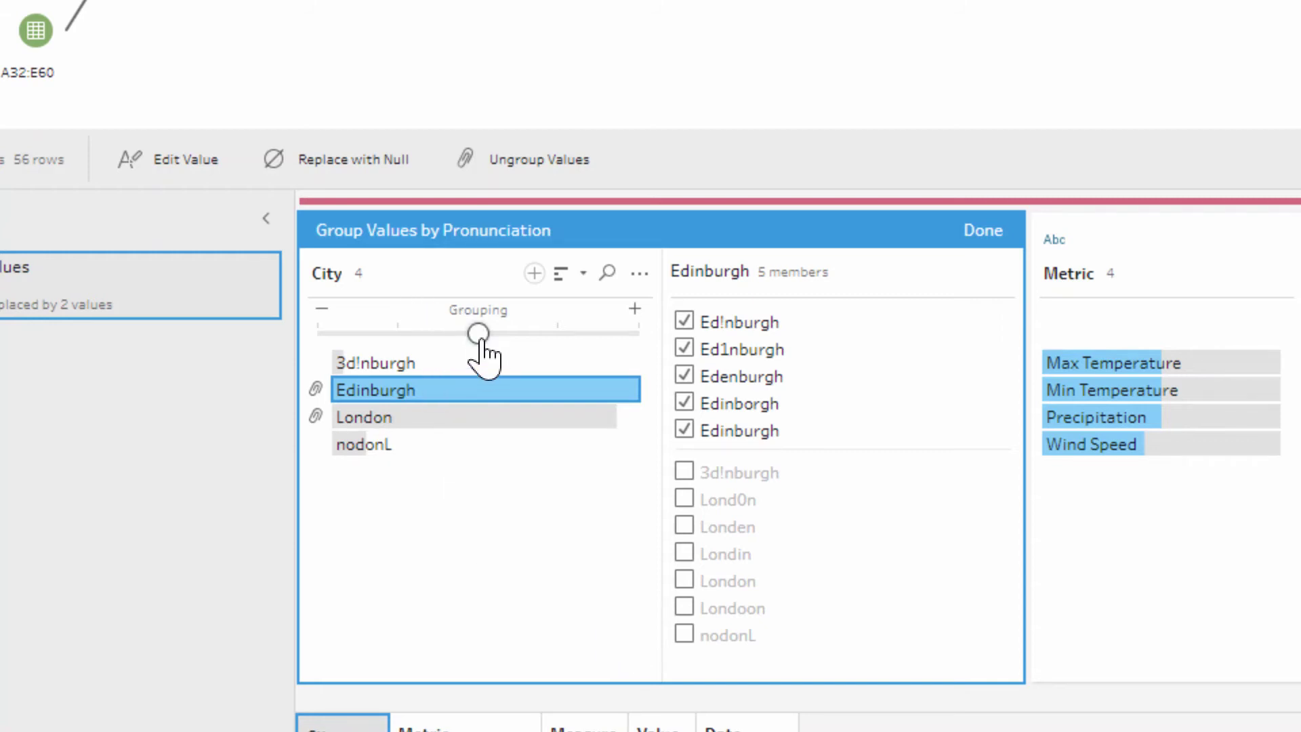
left_click_drag(476, 333, 637, 354)
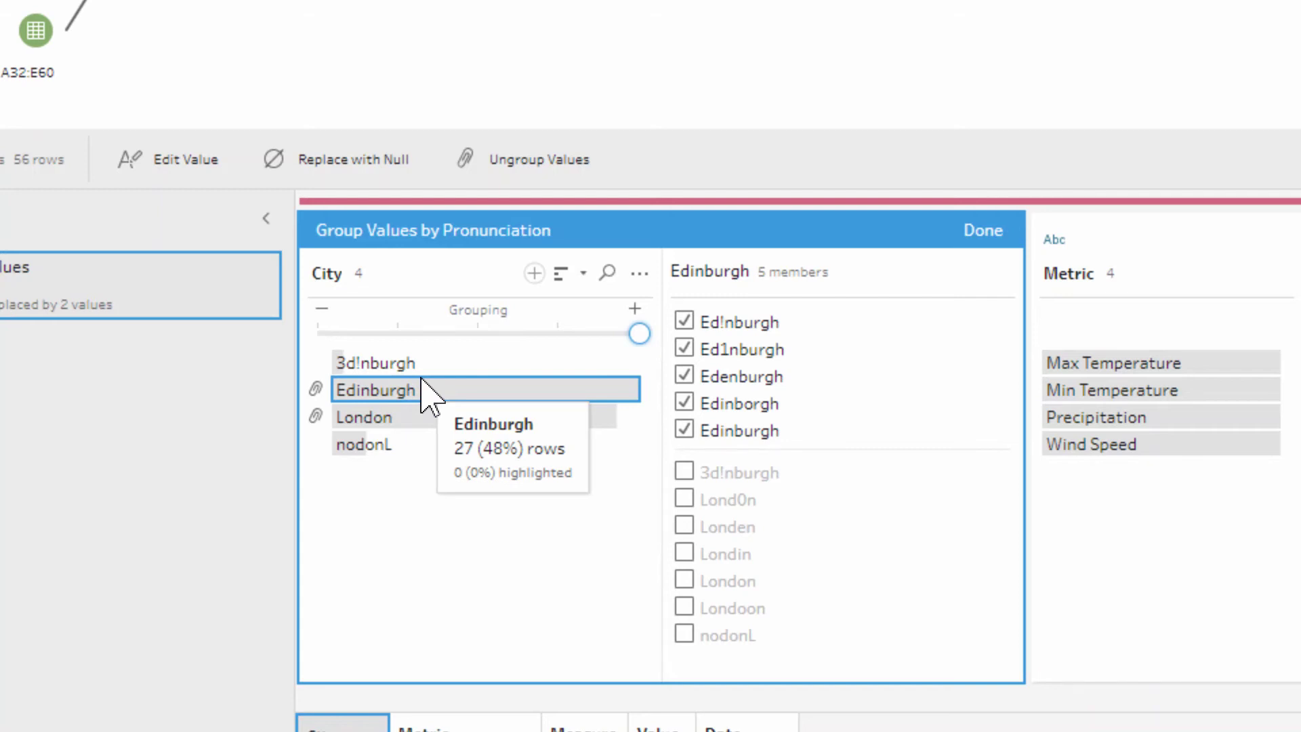
Step: Add 3d!nburgh to the Edinburgh group and nodonL to the London group, finishing the grouping and removing its change
left_click(685, 472)
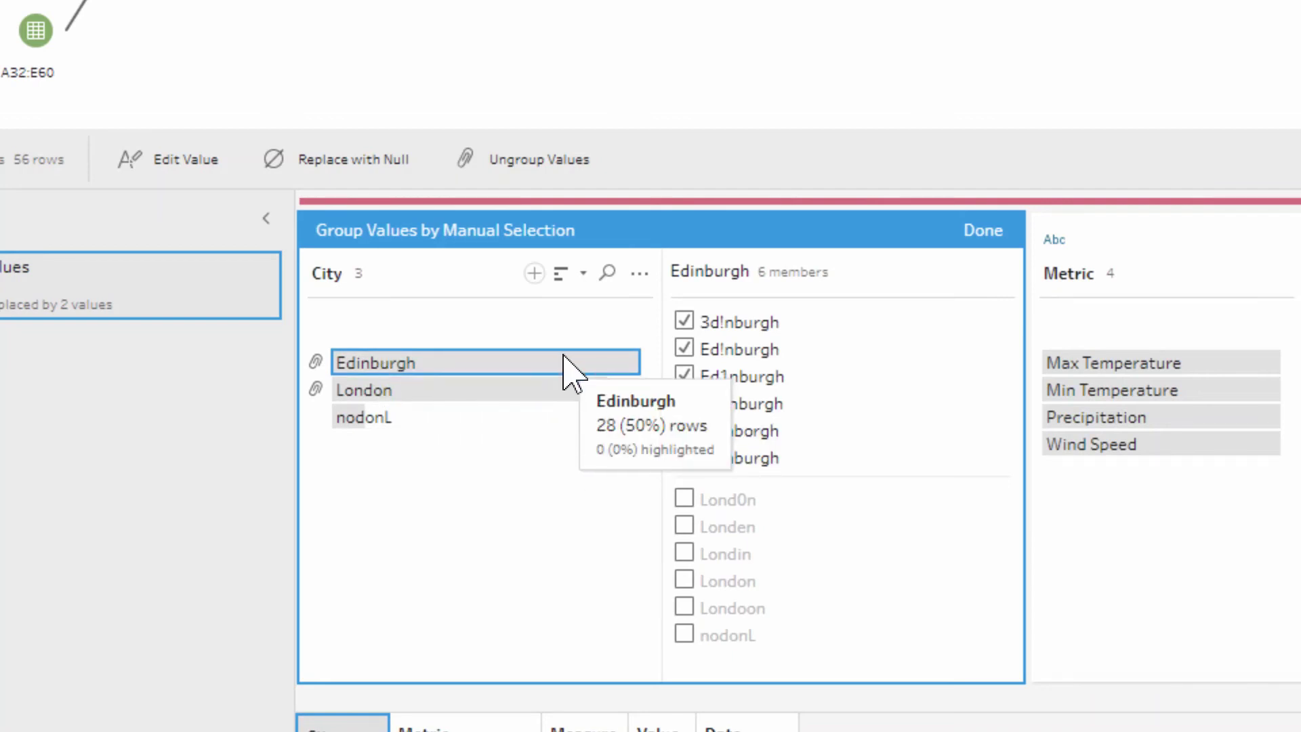
left_click(553, 405)
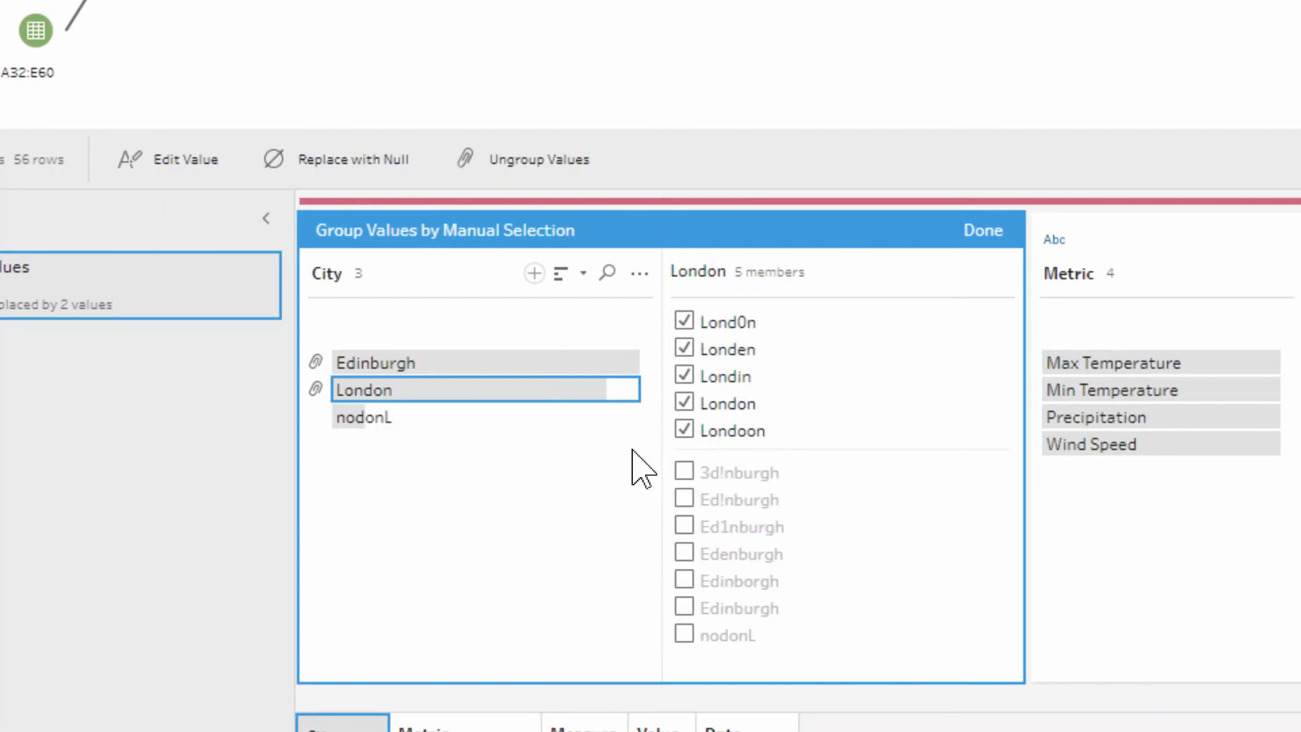
left_click(684, 634)
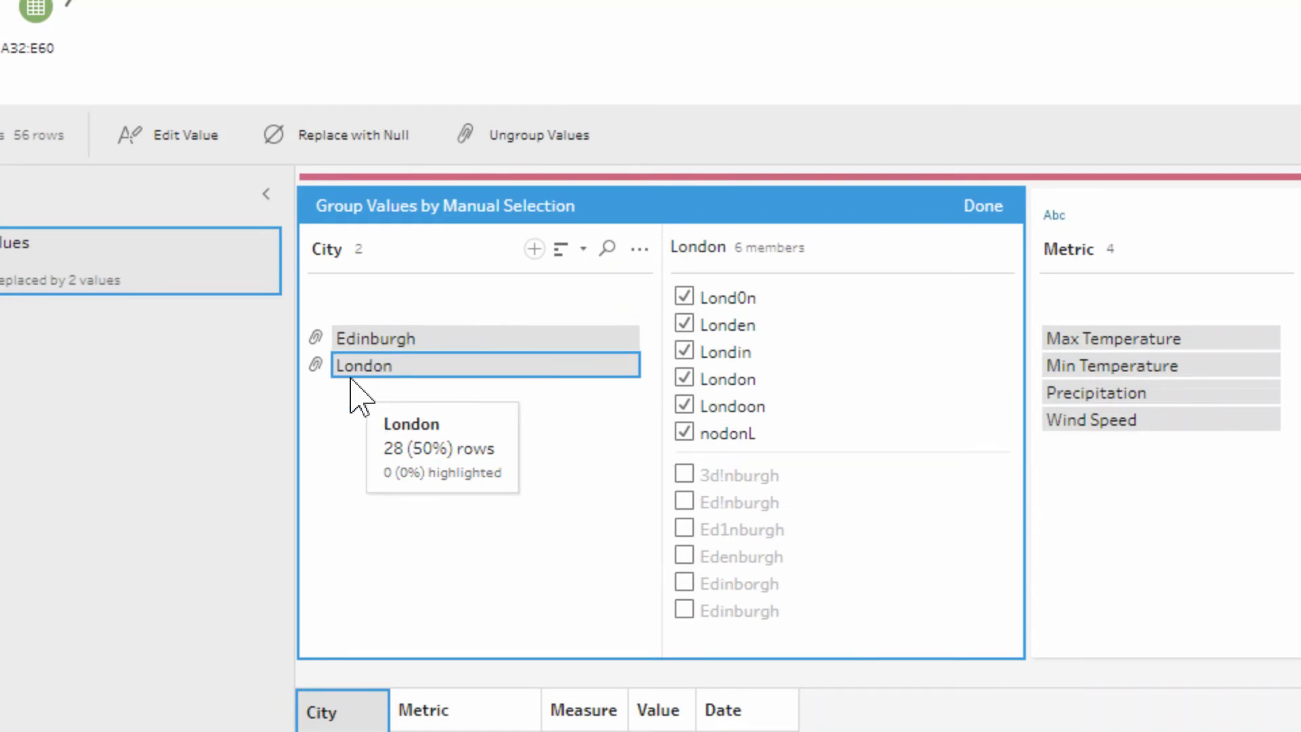
left_click(976, 206)
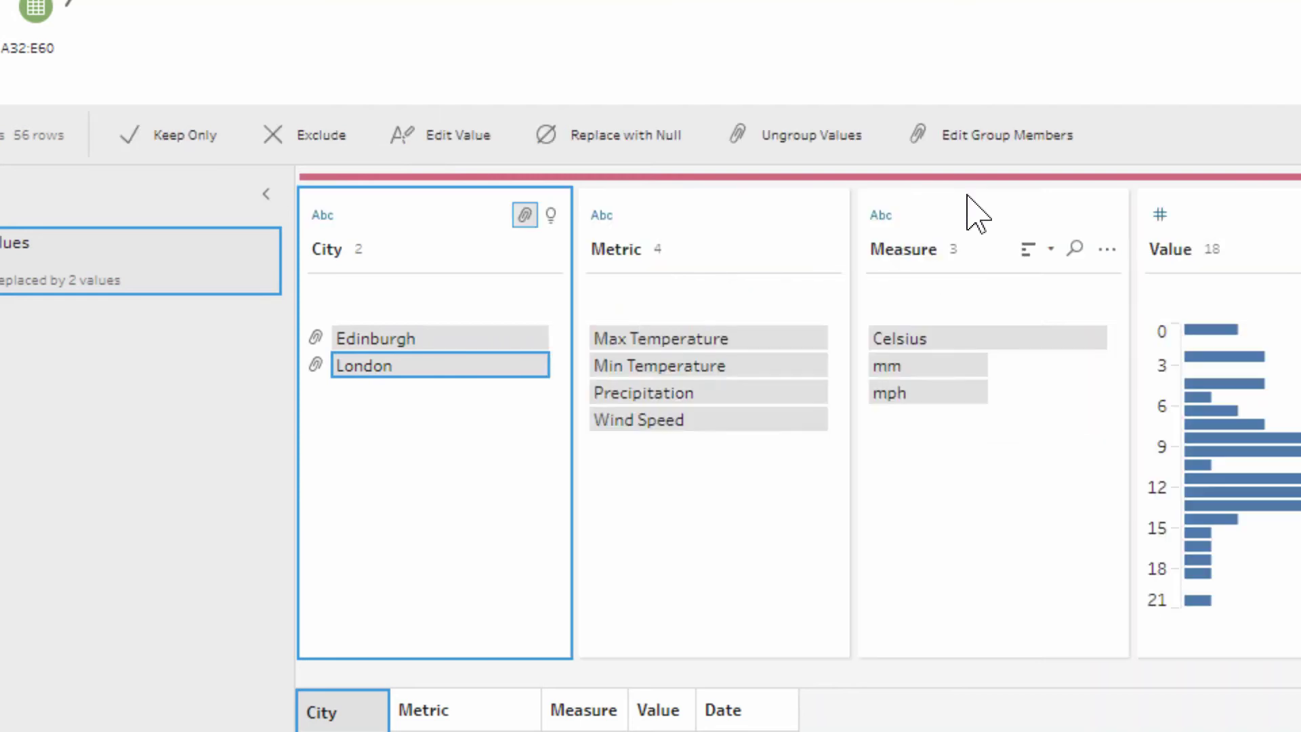
left_click(264, 246)
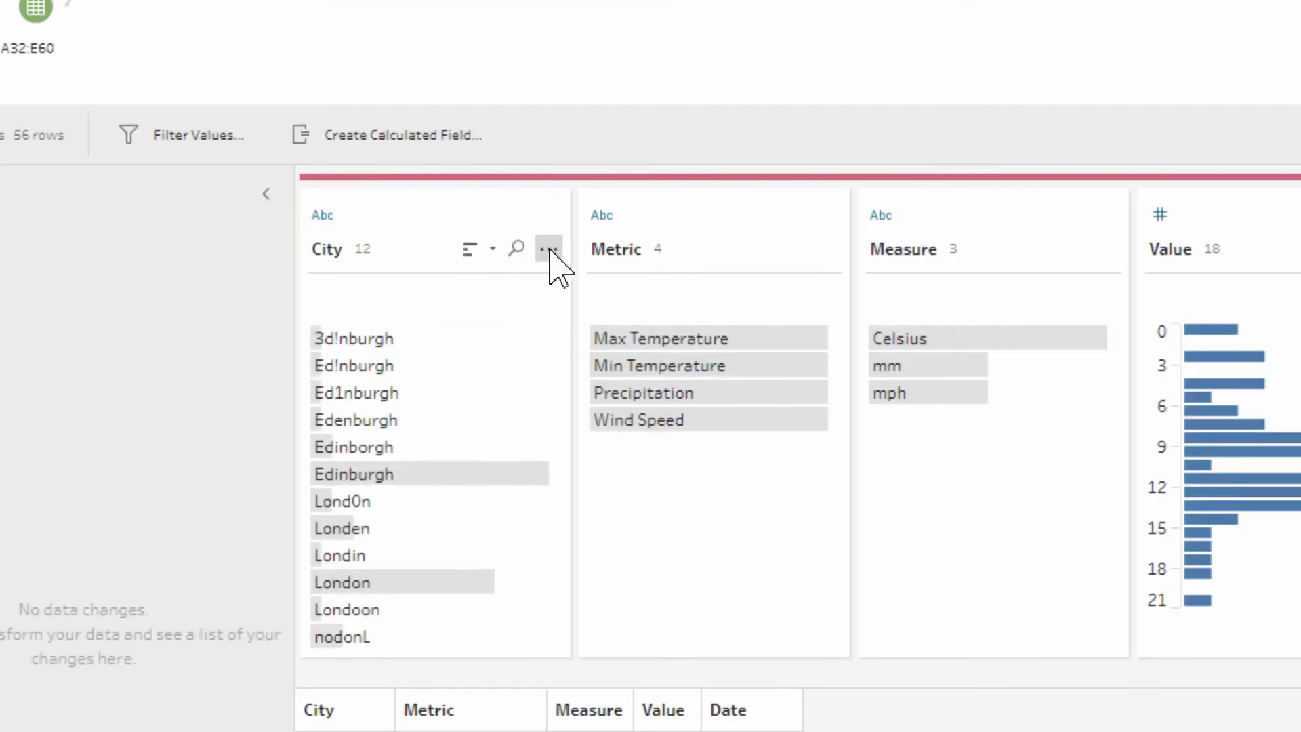
Step: Group the City values by Common Characters and inspect the members of the London group
left_click(548, 249)
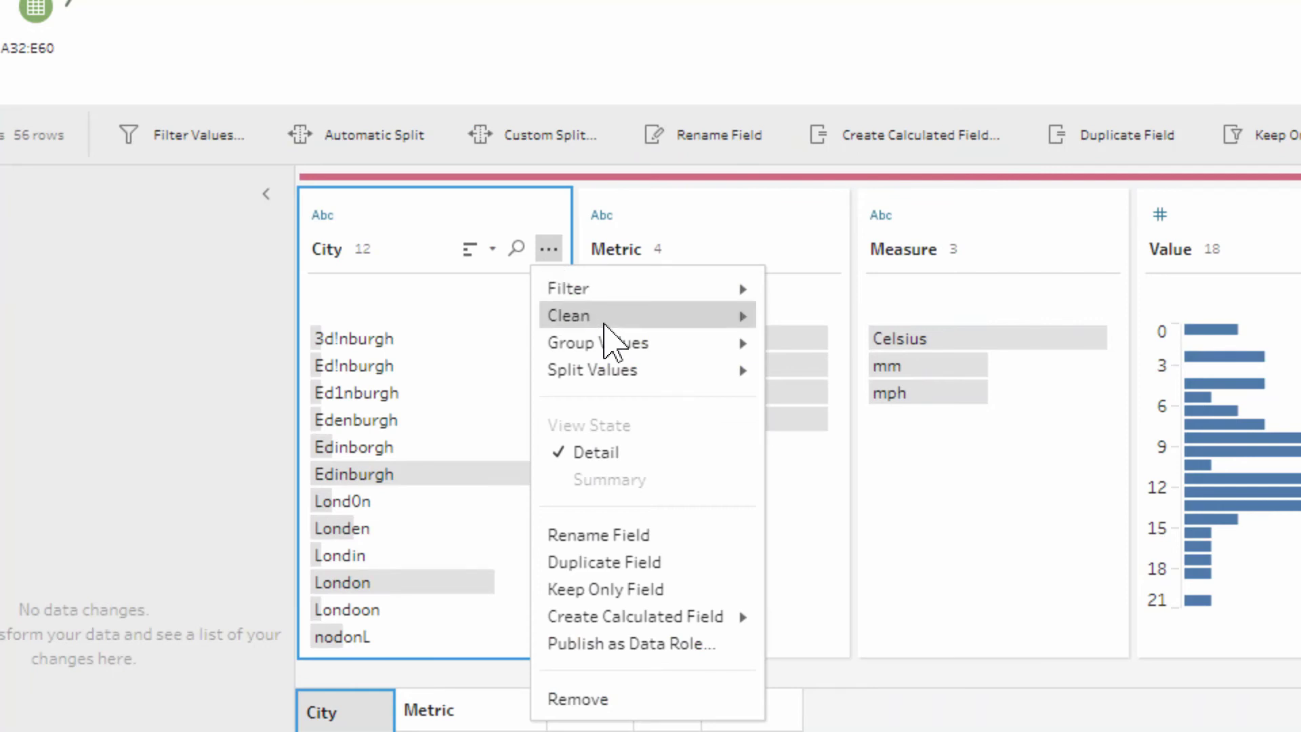
mouse_move(617, 347)
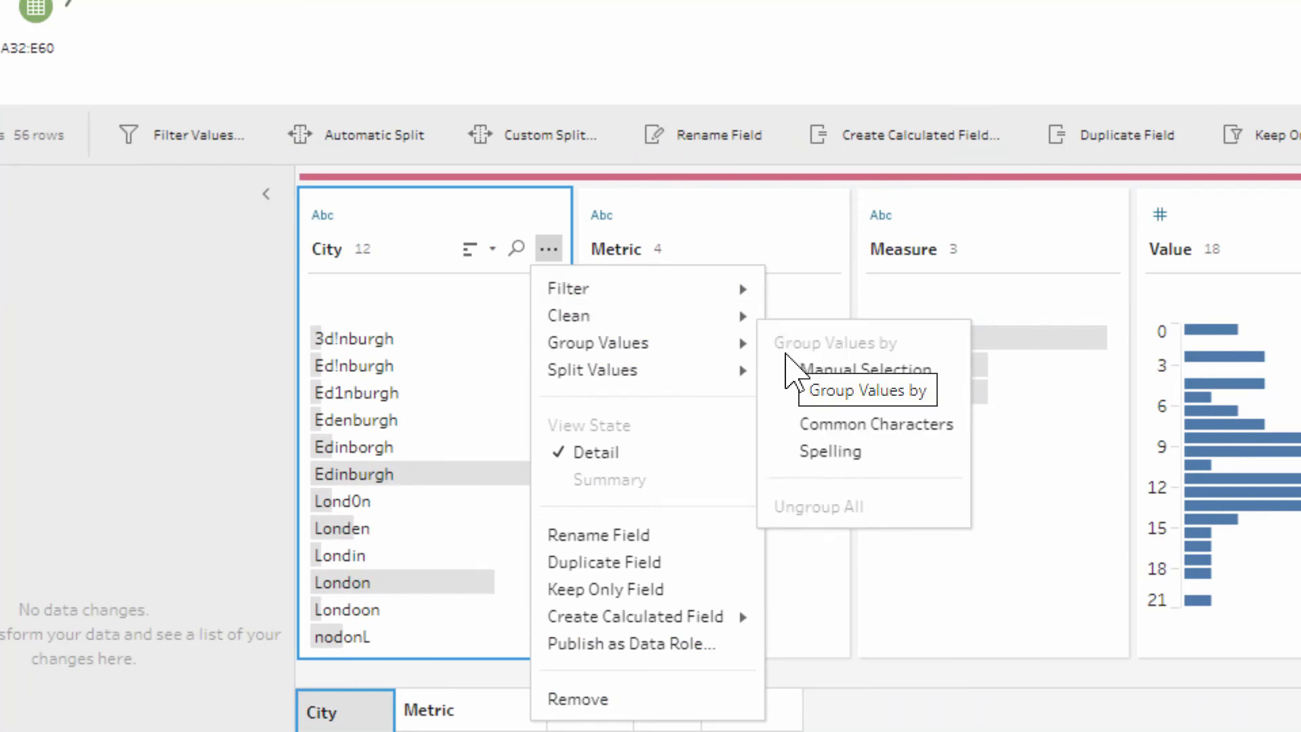
left_click(852, 422)
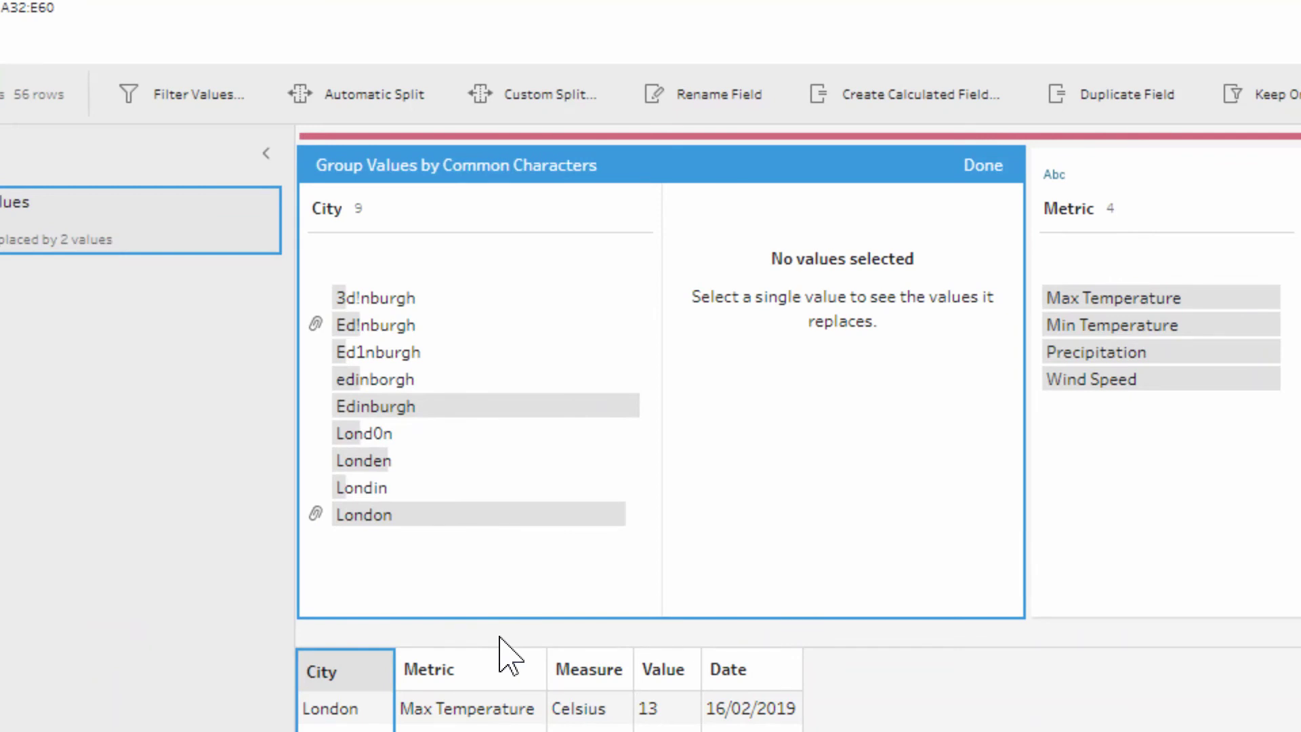
left_click(420, 525)
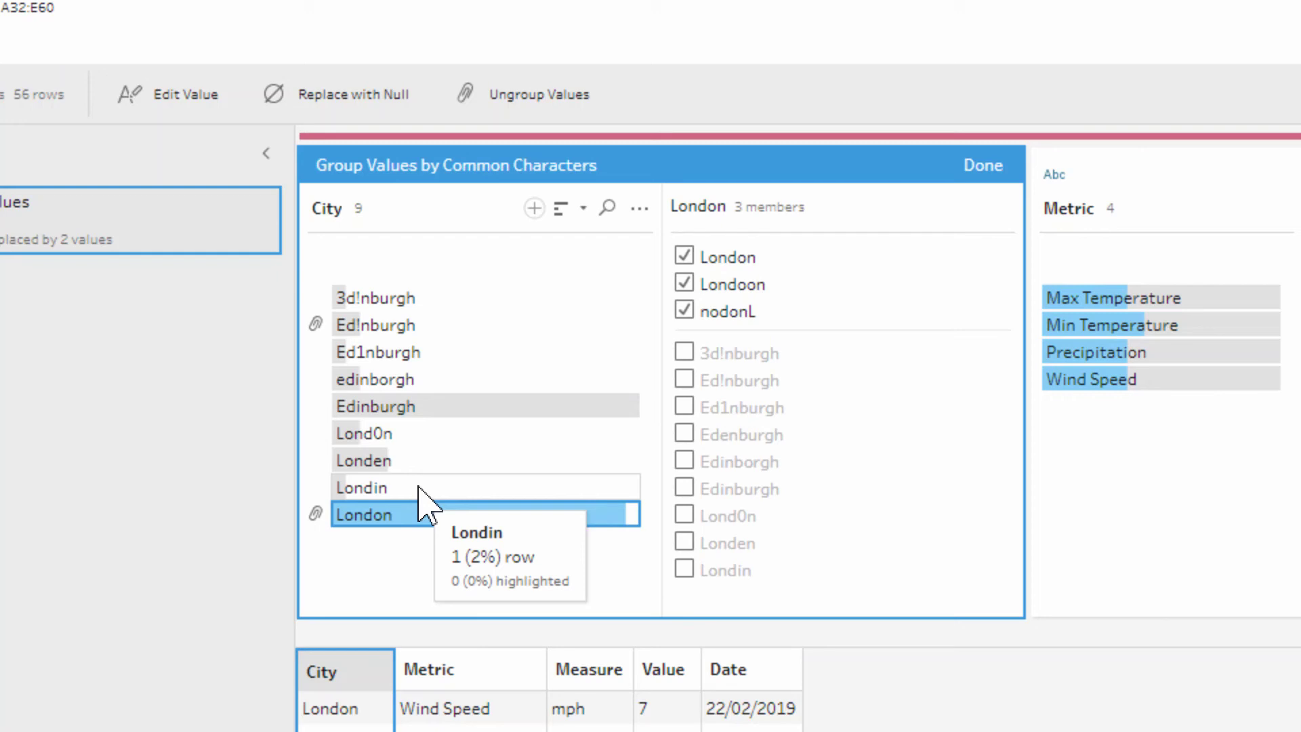
left_click(452, 527)
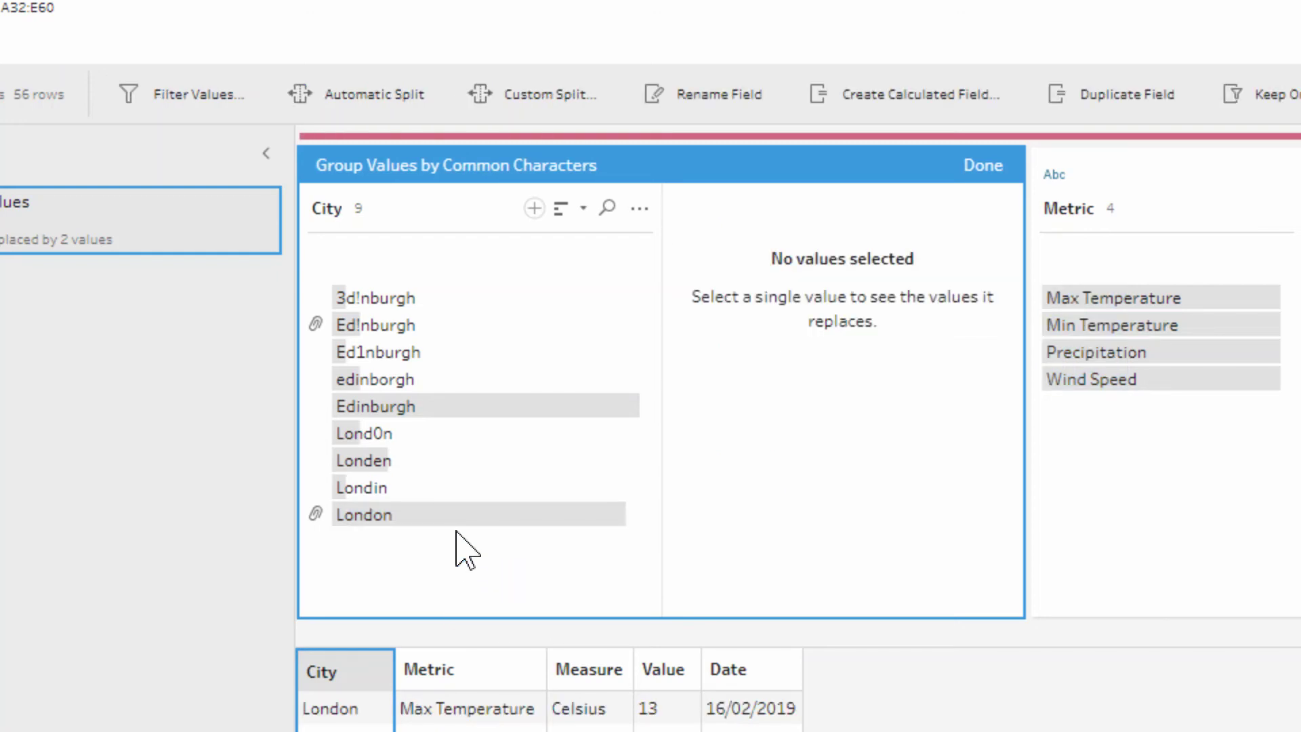
left_click(450, 525)
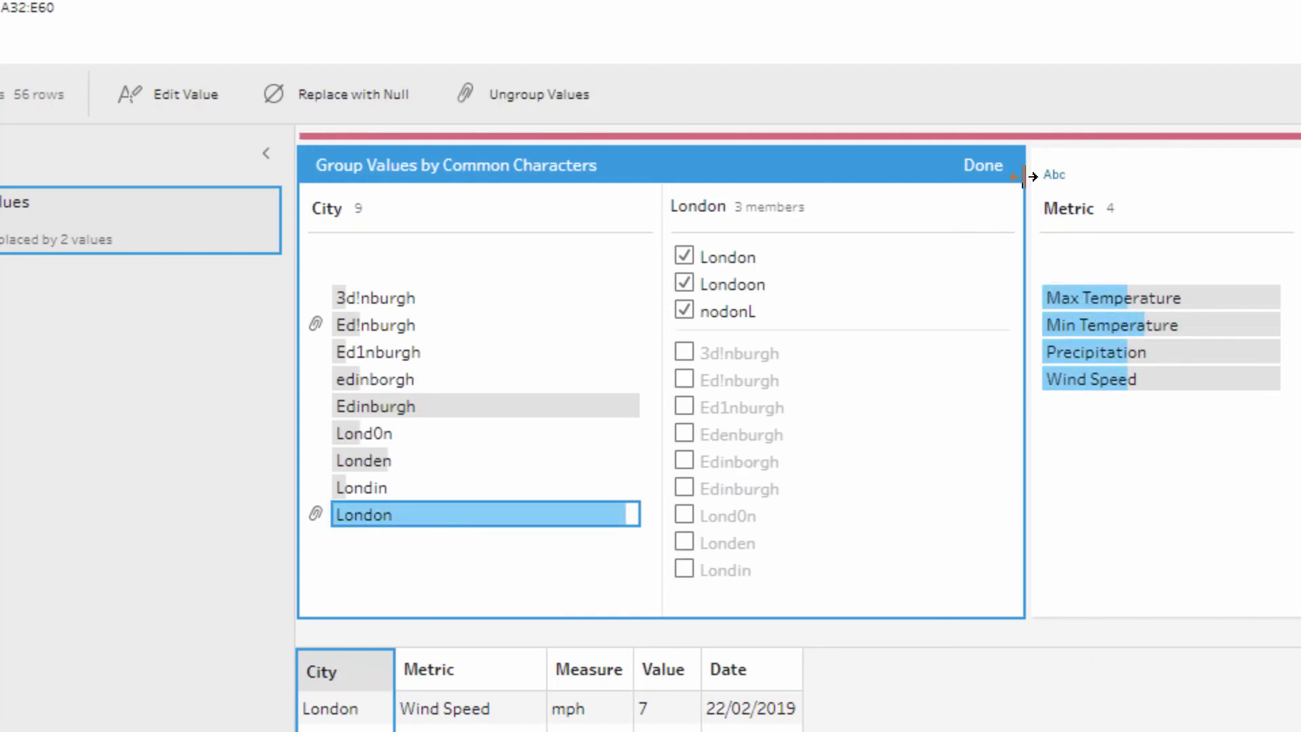
Step: Finish the Common Characters grouping, remove its change, and group the City values by Spelling instead
left_click(984, 168)
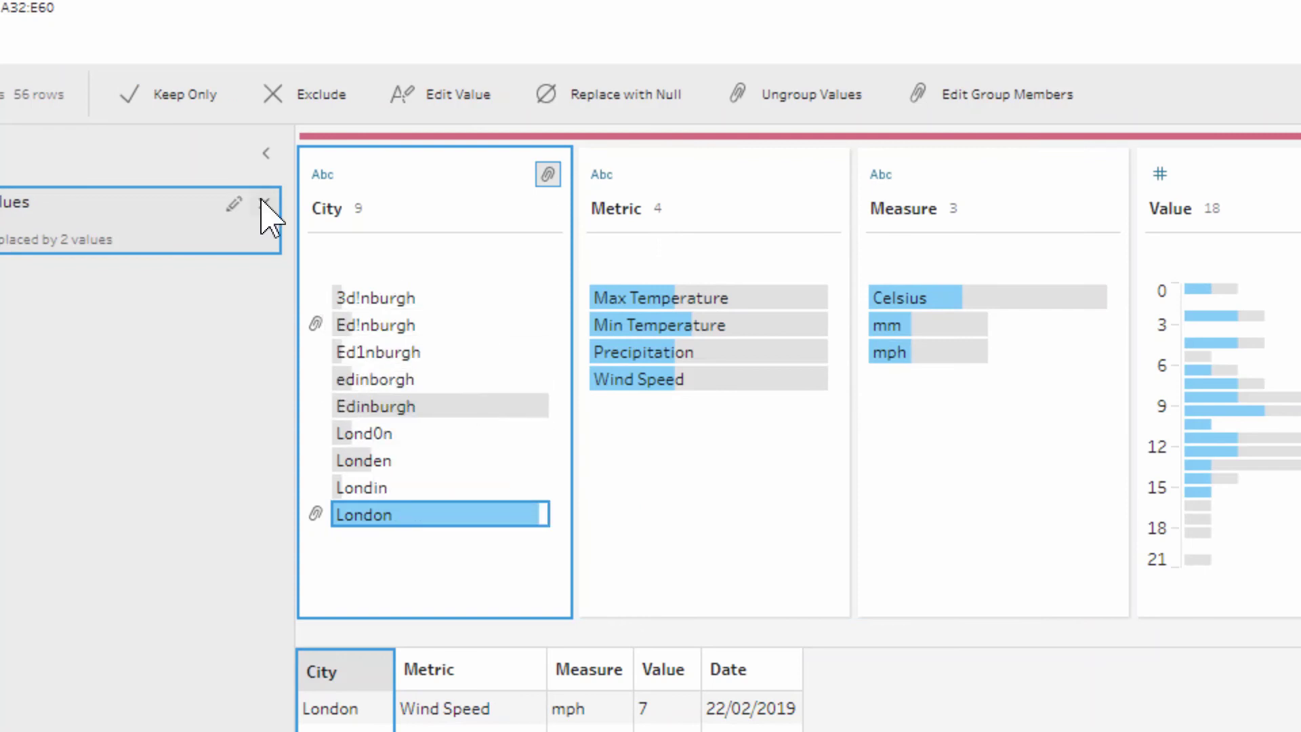
left_click(265, 204)
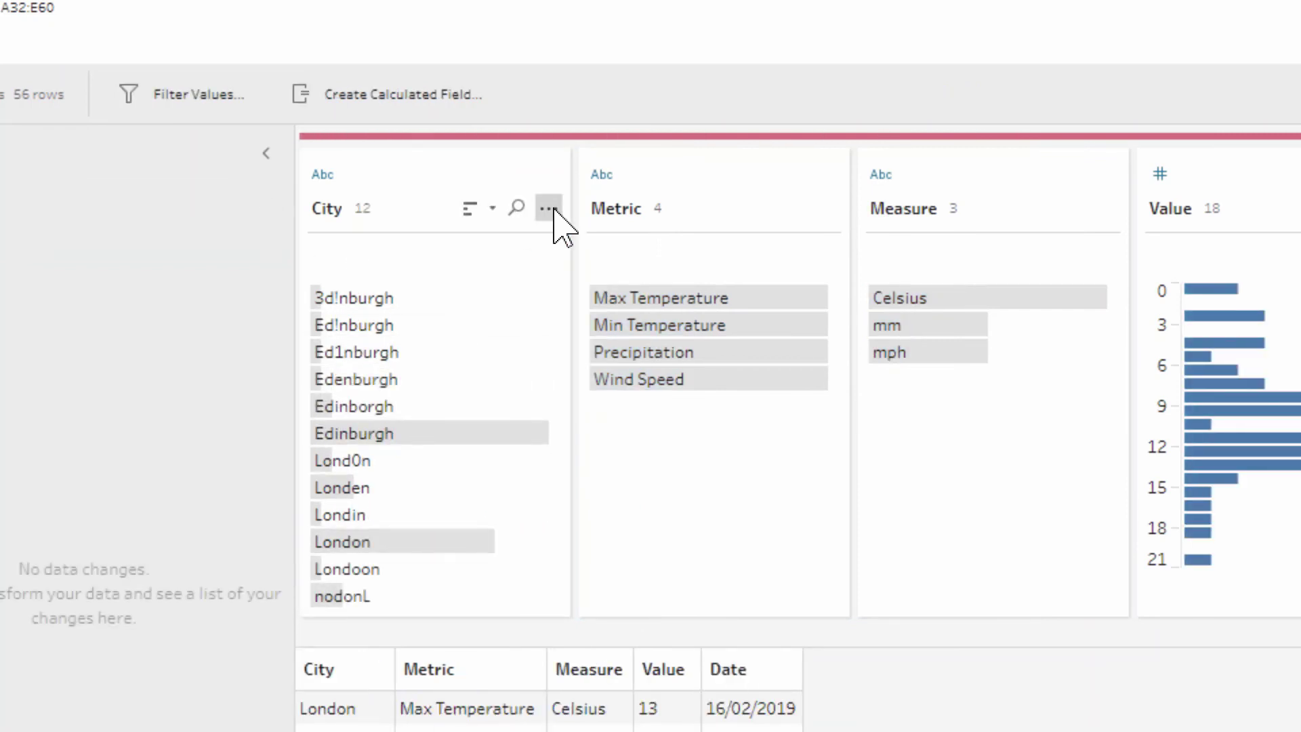
left_click(549, 208)
mouse_move(622, 302)
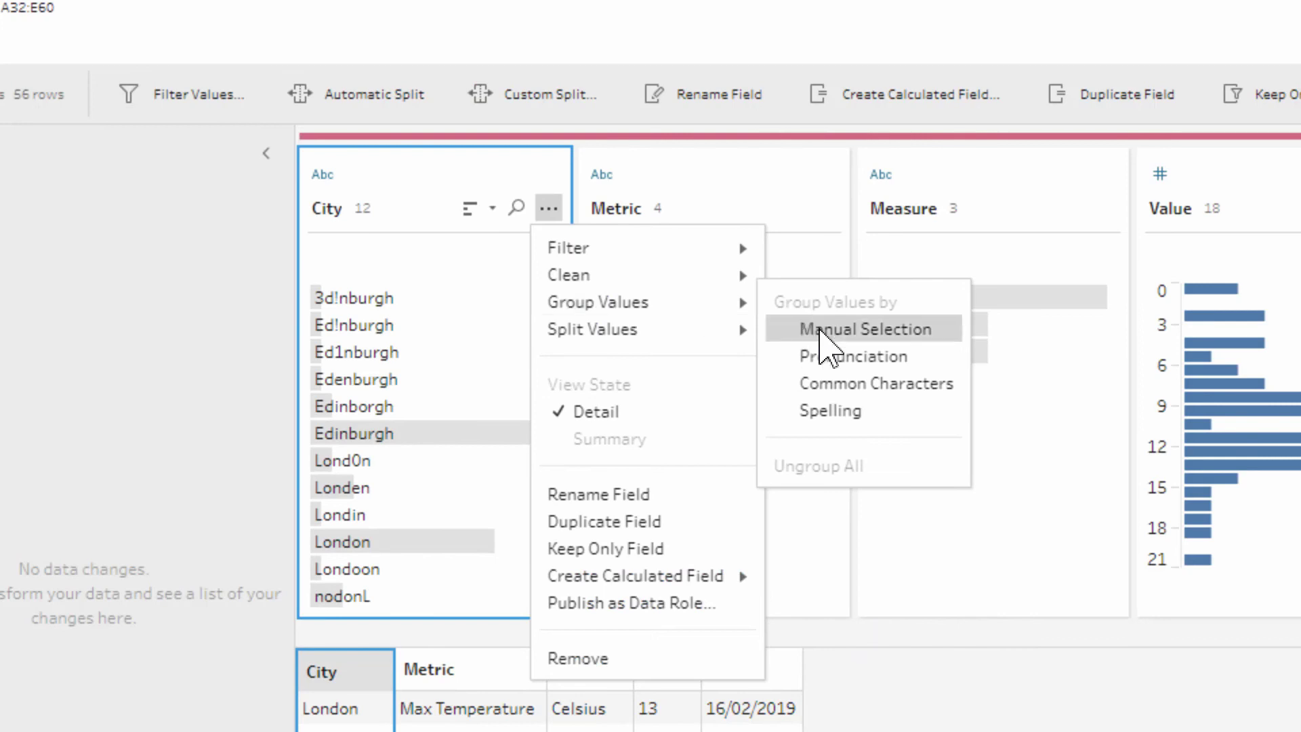
left_click(864, 410)
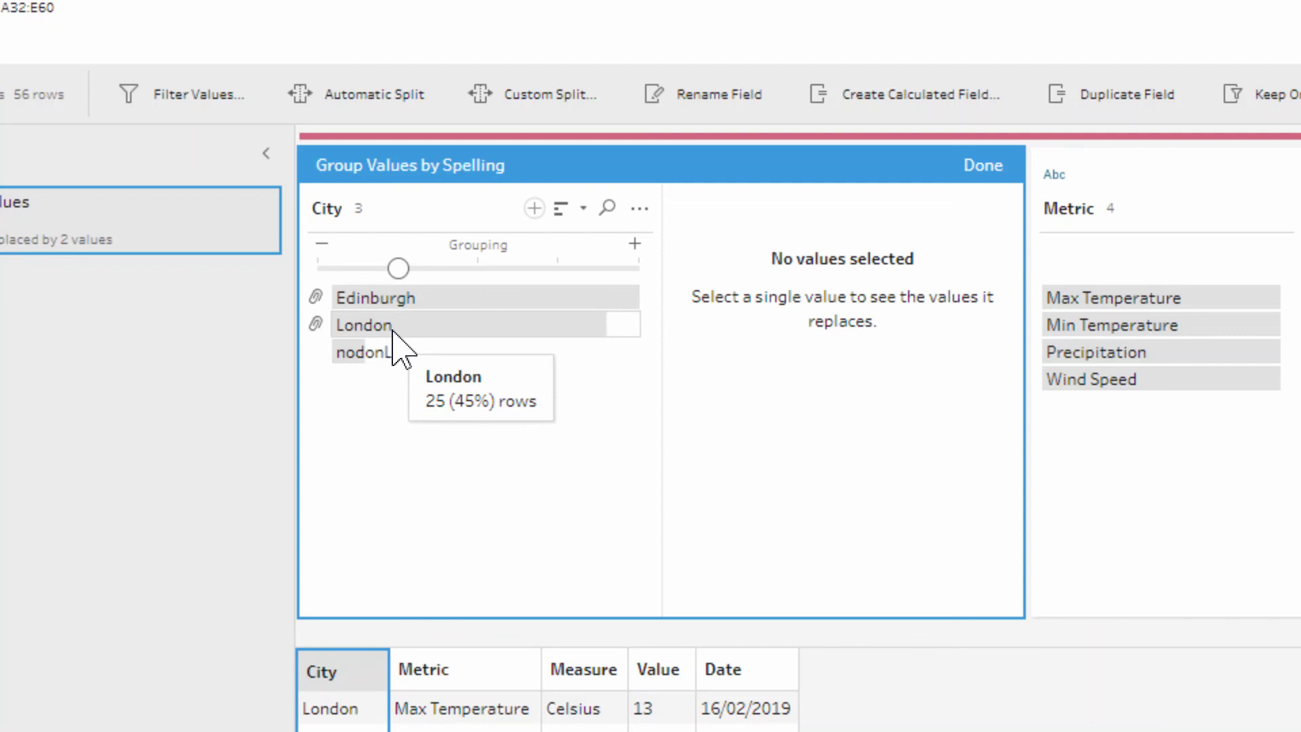
Step: Raise the Spelling Grouping level to the second-highest mark and inspect the members of the London group
left_click_drag(398, 269, 450, 284)
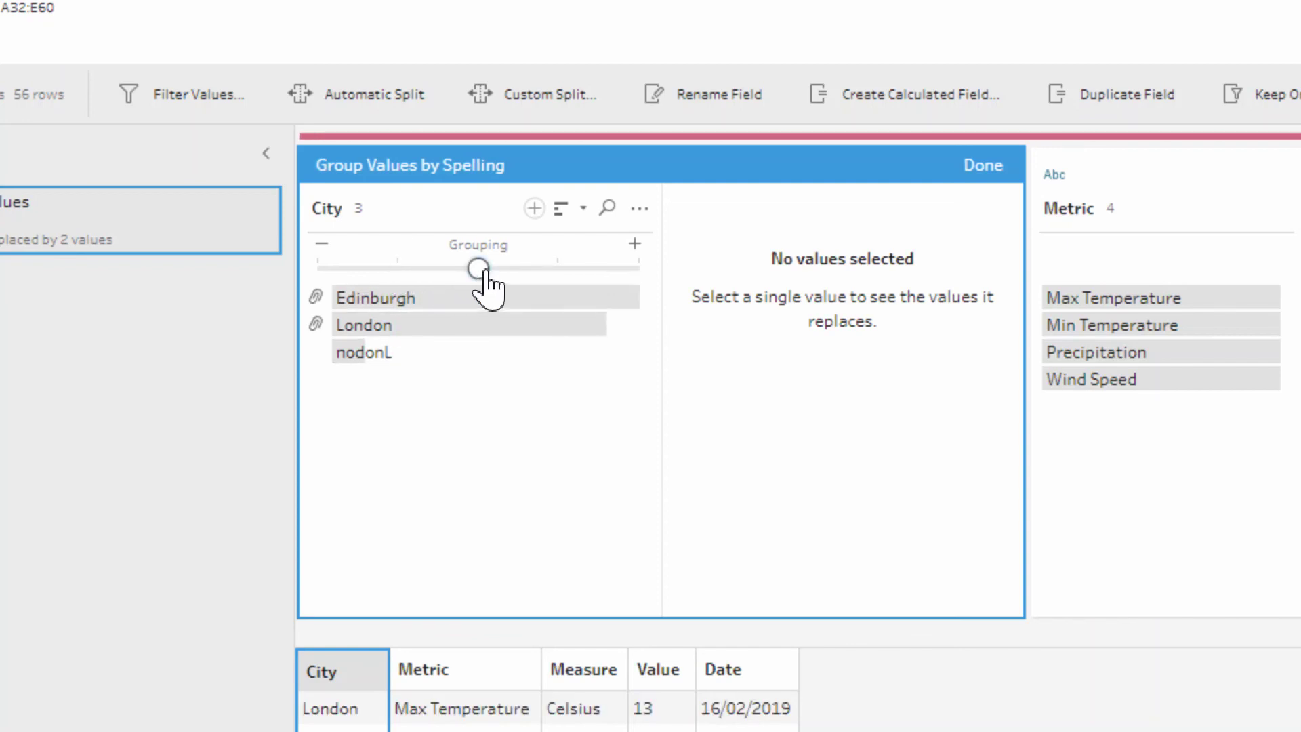
left_click_drag(483, 273, 543, 291)
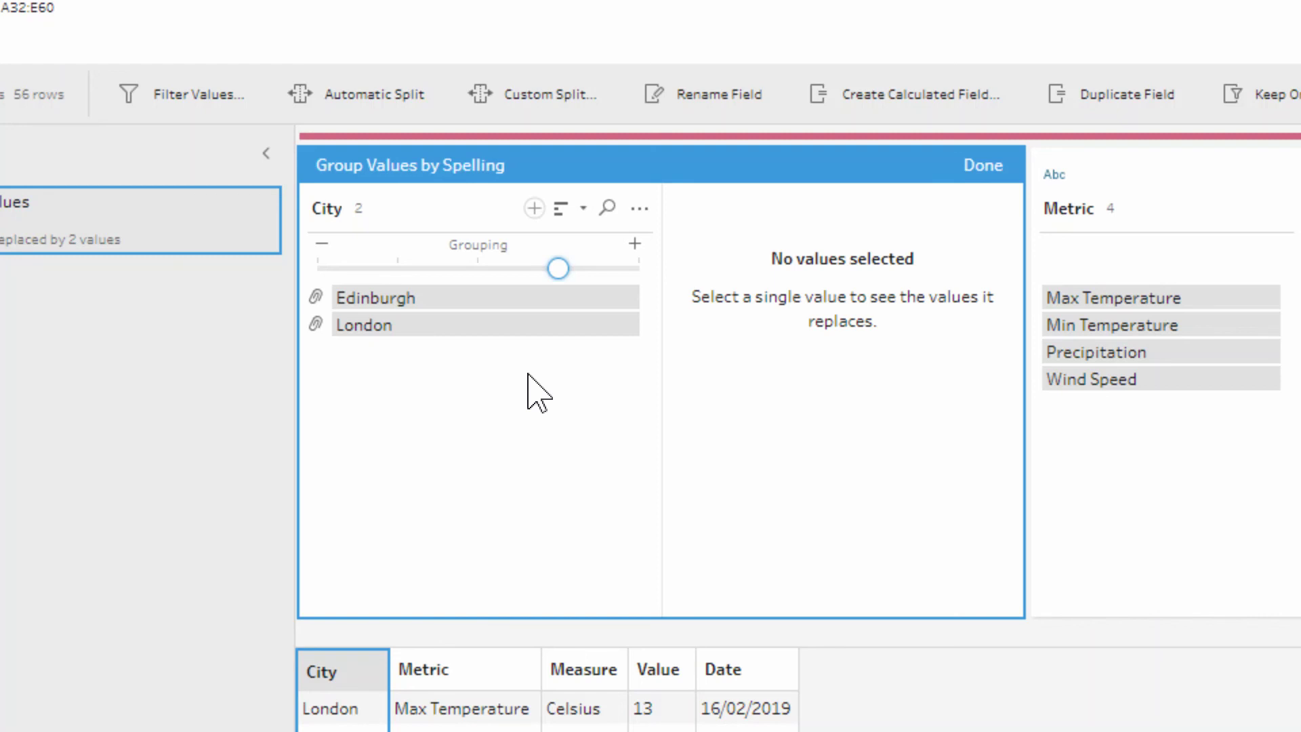
left_click(498, 332)
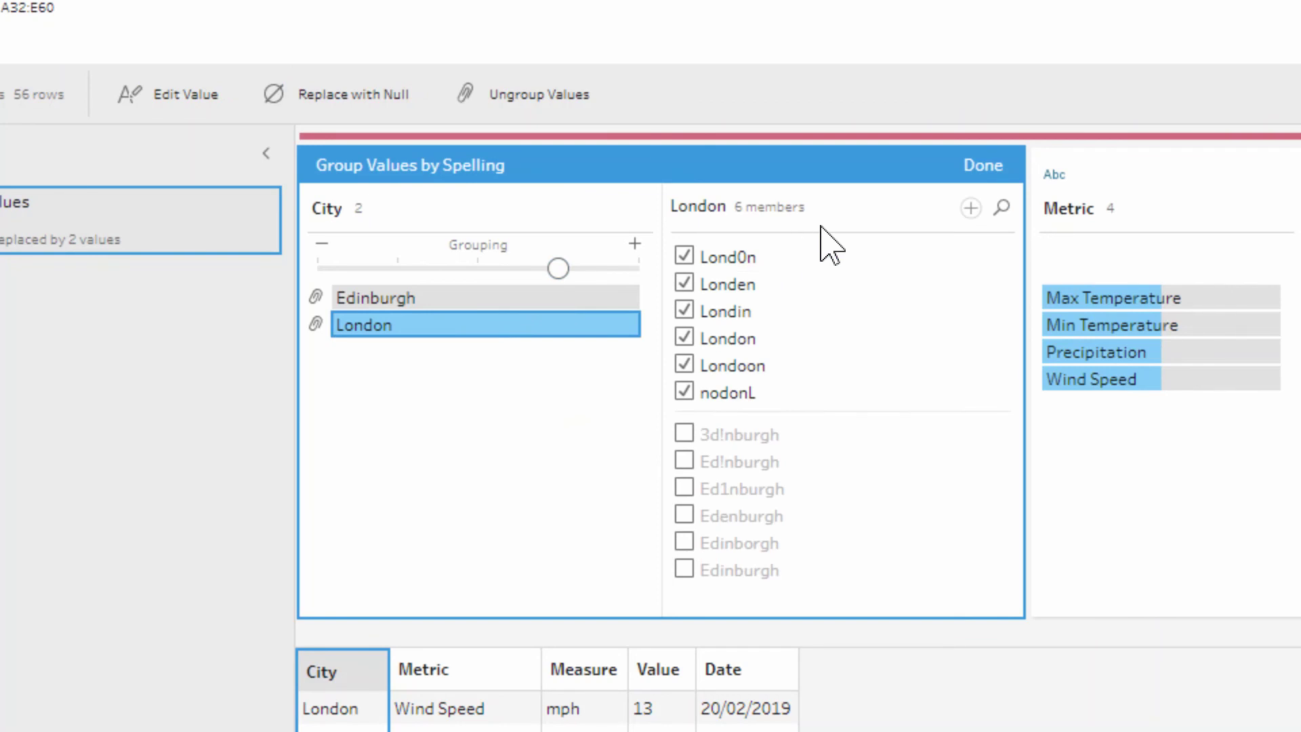
Step: Add the new value Loondon to the London group's members and finish the grouping
left_click(970, 209)
type("Lo")
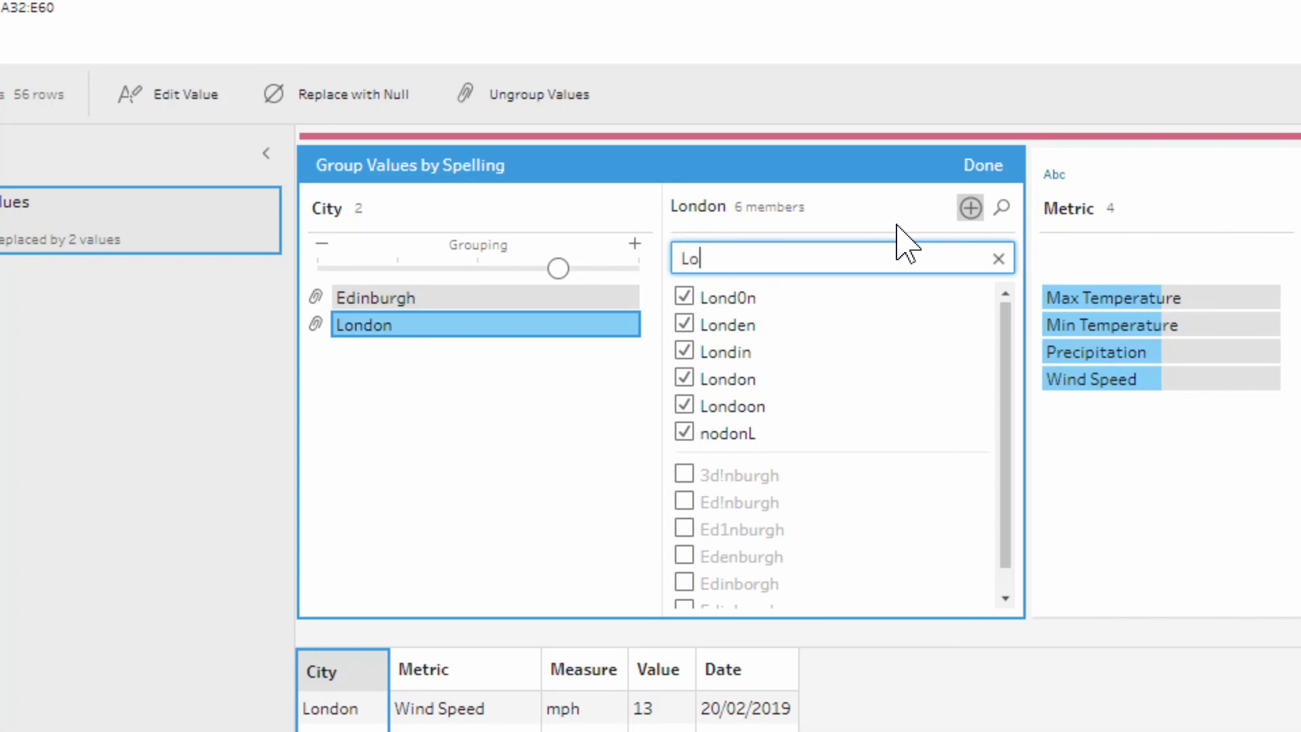
type("ondon")
key("Return")
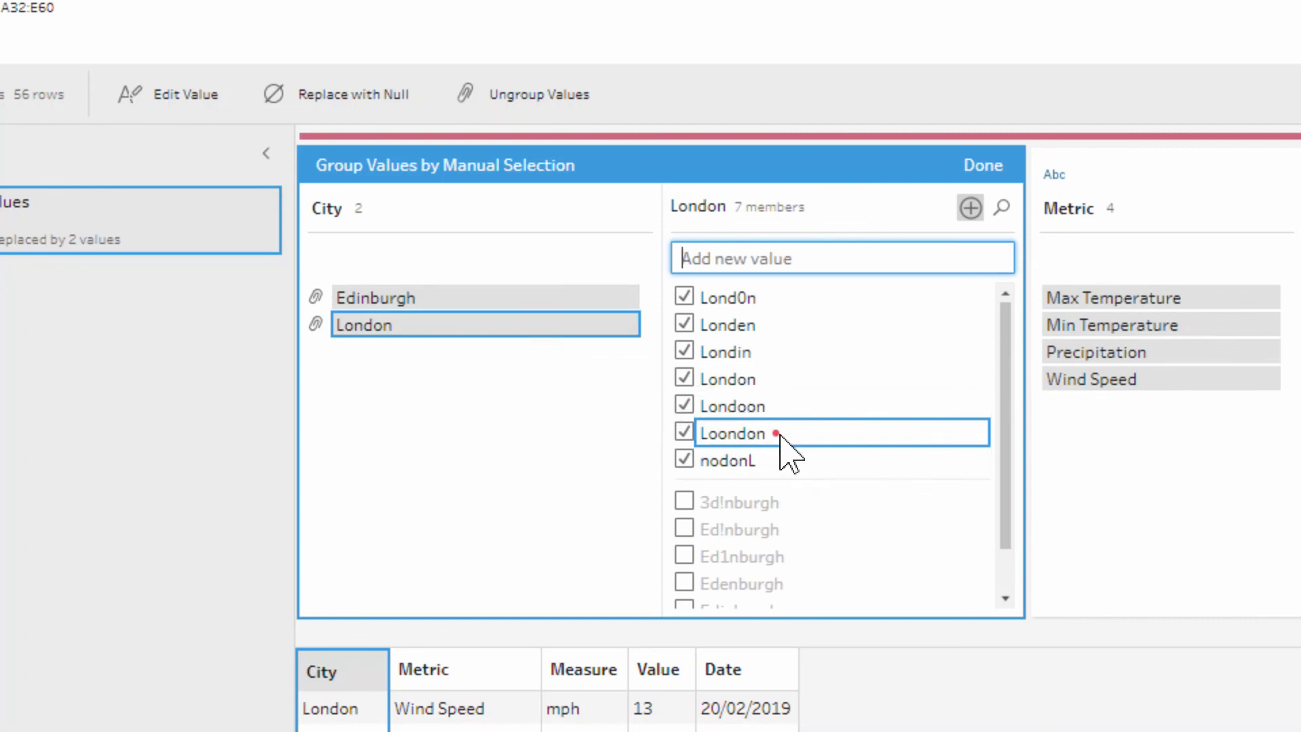
mouse_move(781, 437)
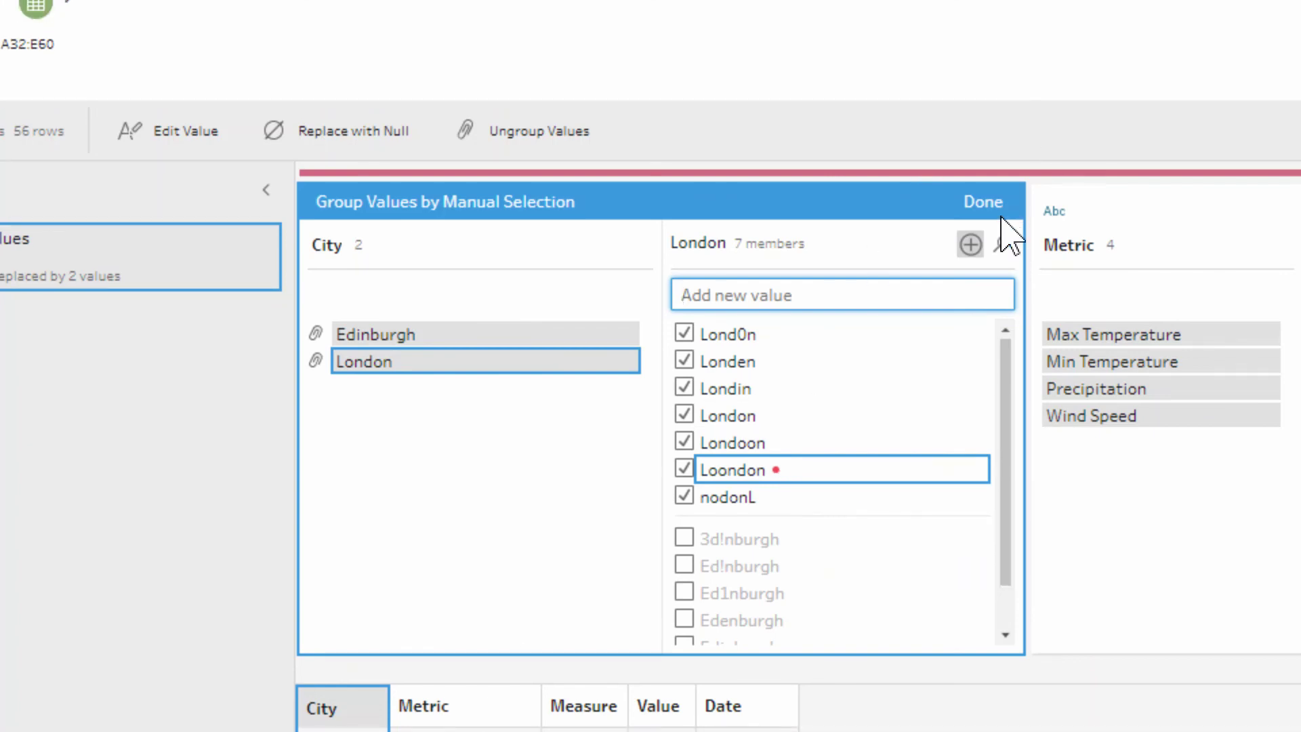
left_click(998, 173)
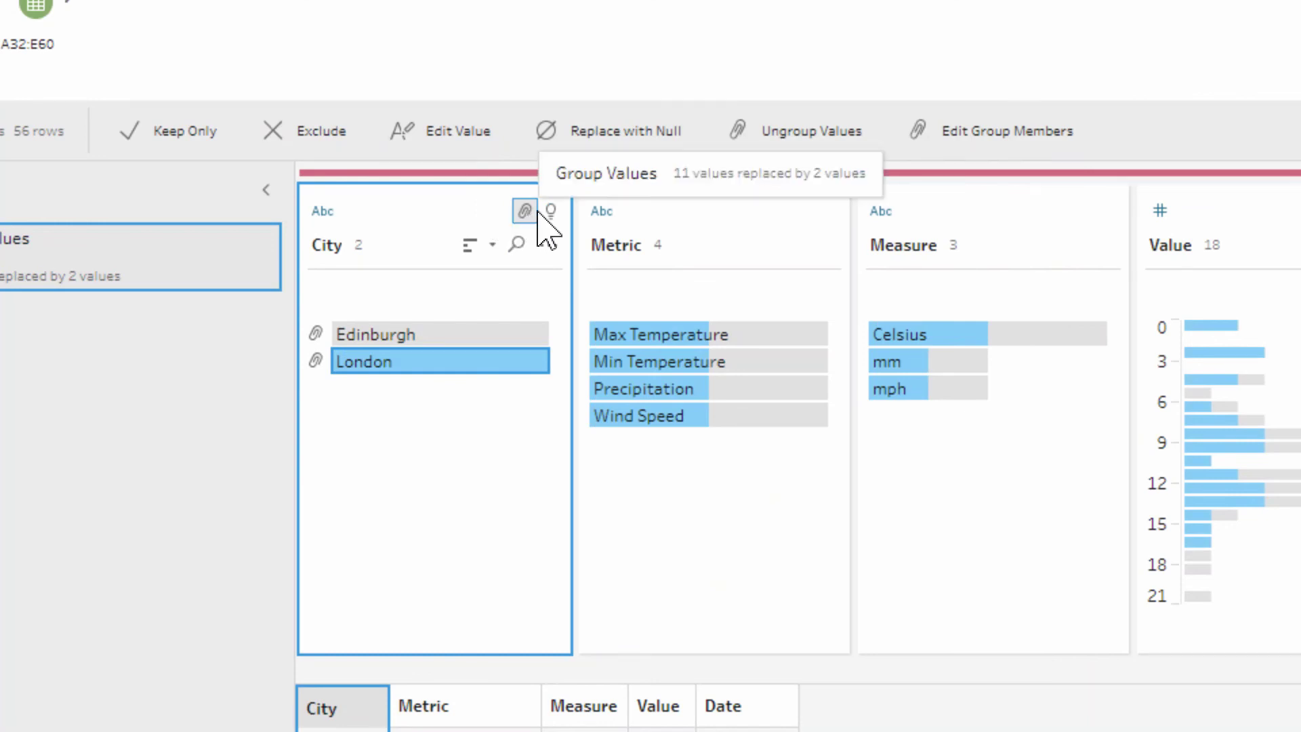
Step: Assign the geographic City data role to the City field and remove the earlier Group Values change
left_click(321, 212)
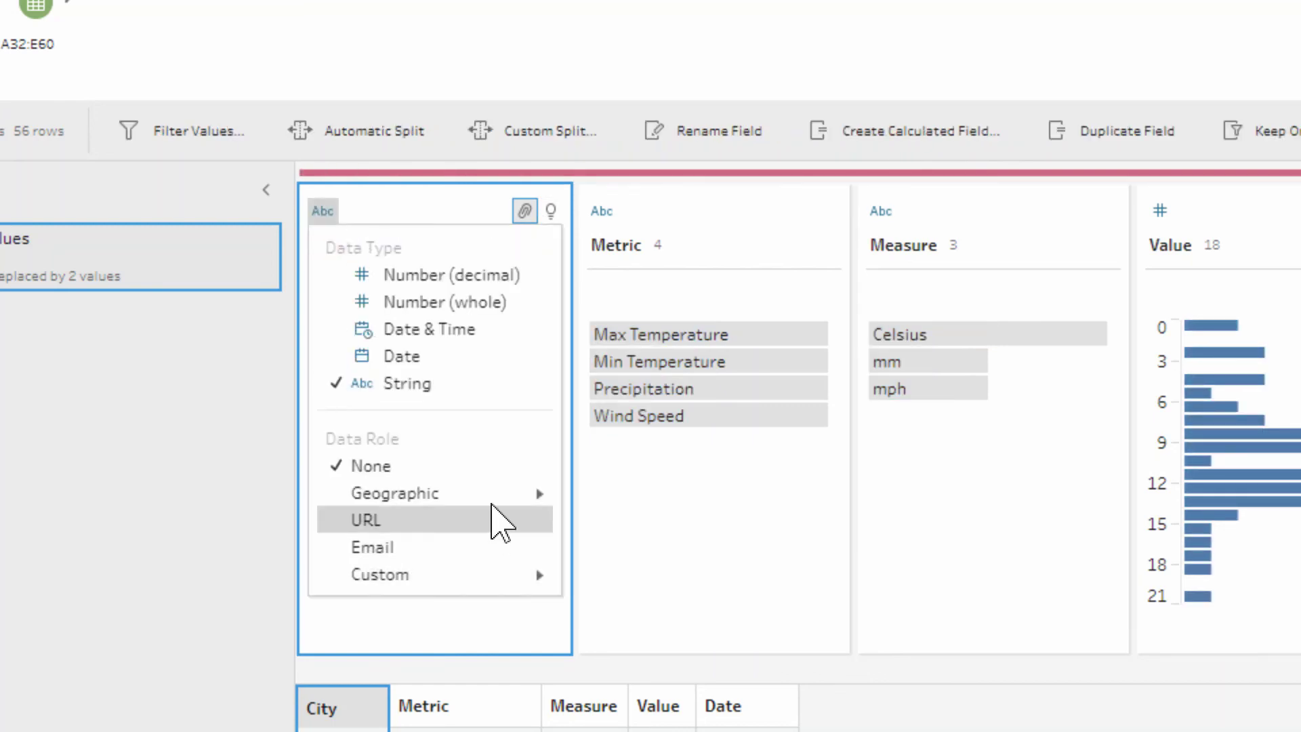
mouse_move(510, 501)
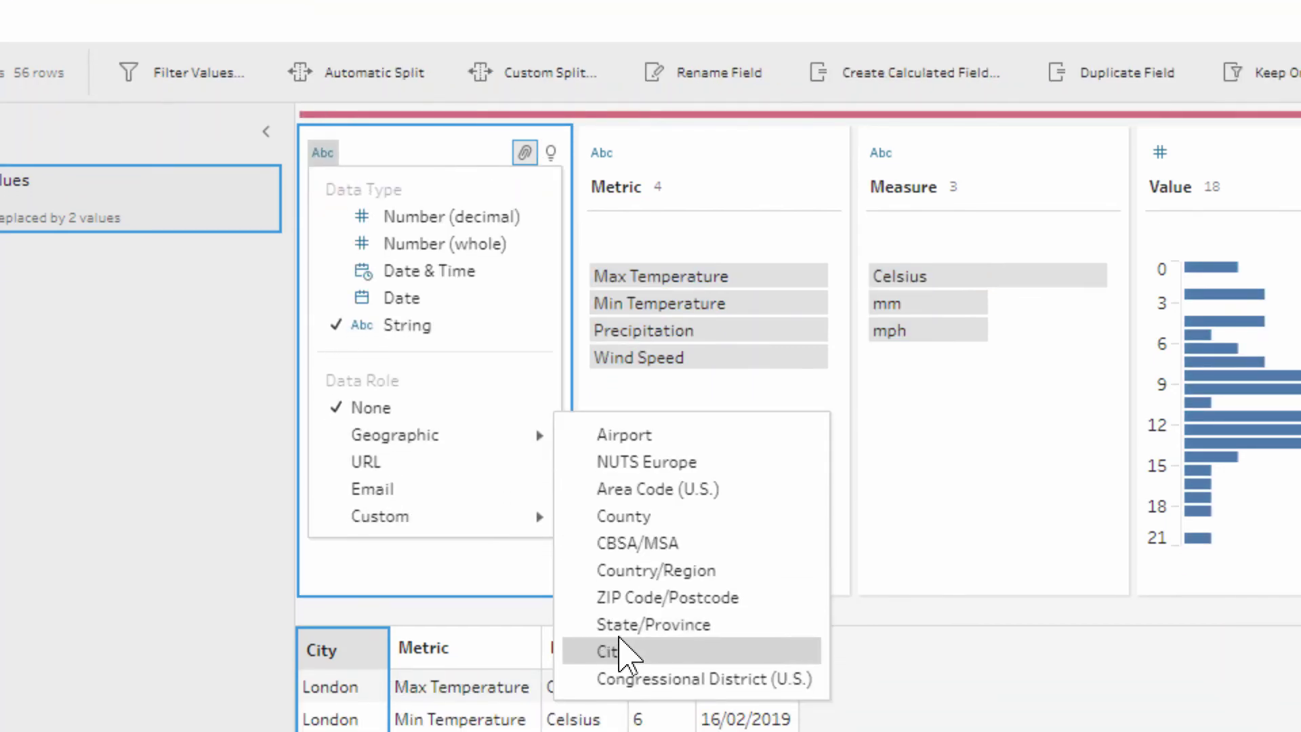
left_click(617, 710)
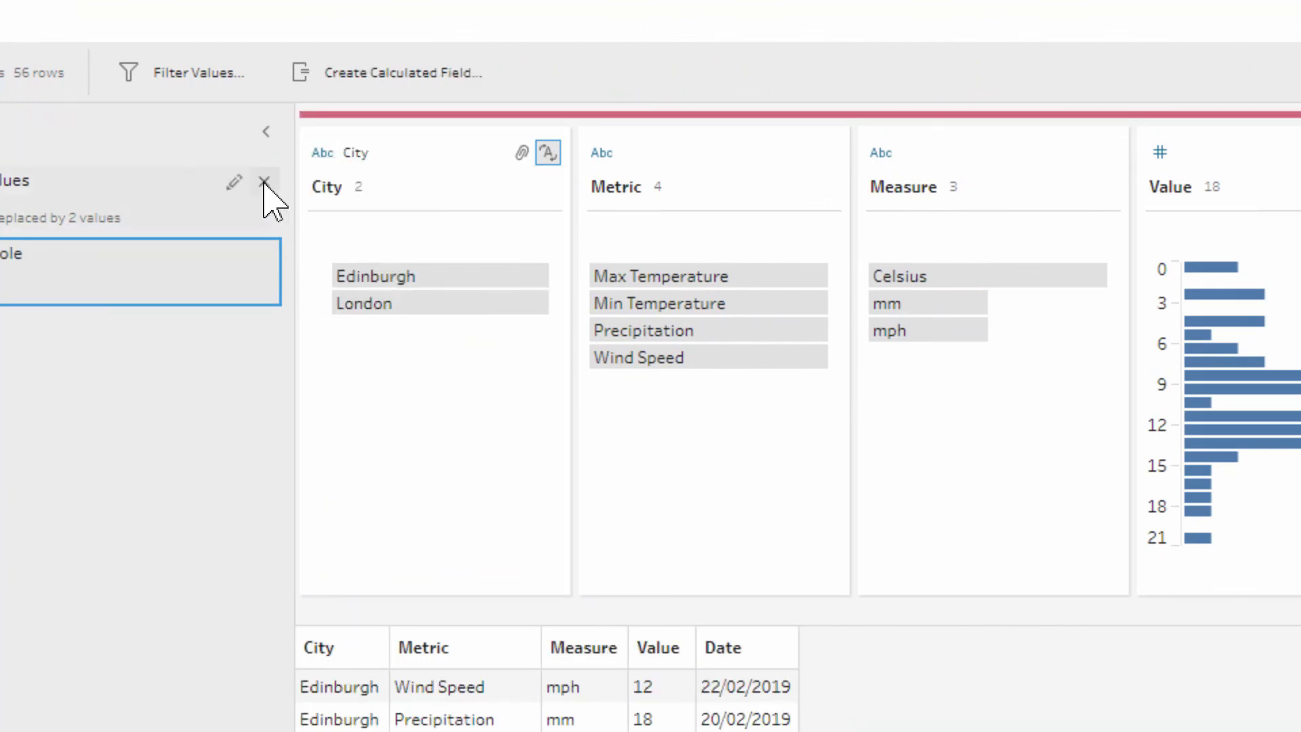
left_click(265, 183)
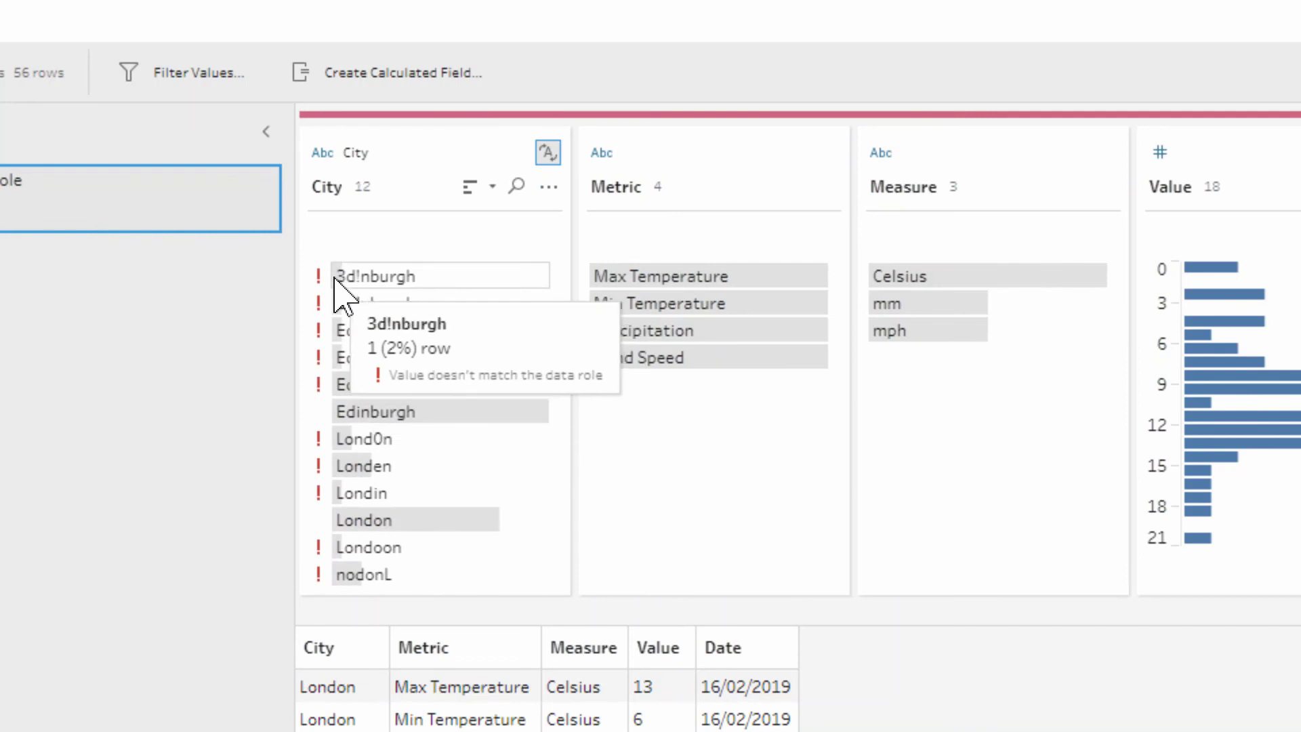